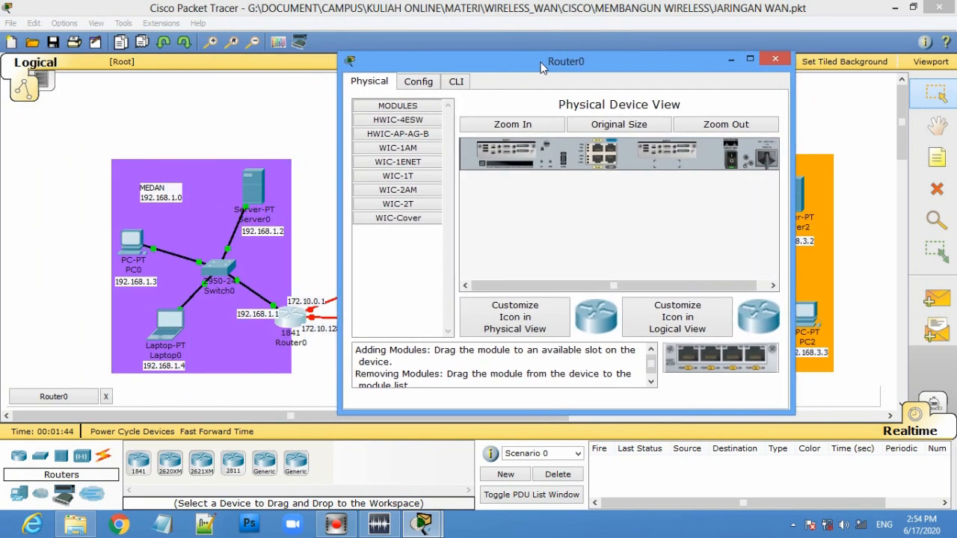
# Narrow the Router0 window and show the router's configuration settings.
pyautogui.moveTo(794, 185); pyautogui.dragTo(670, 190)
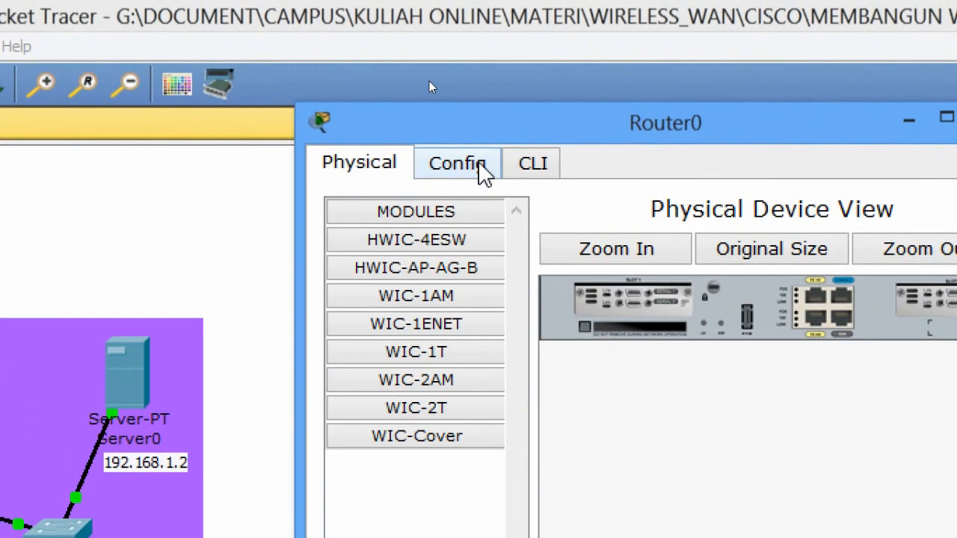
pyautogui.click(482, 166)
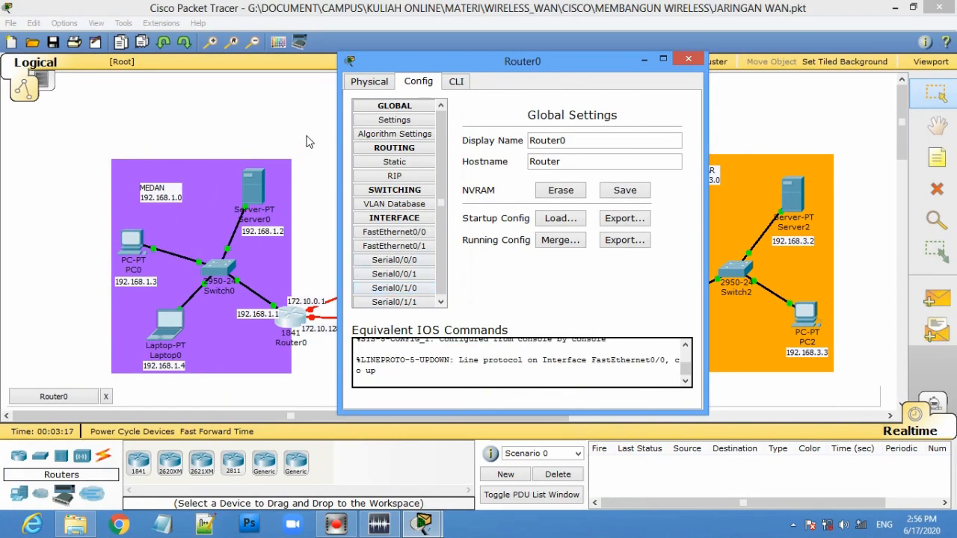
# Enable Always Show Port Labels in the interface preferences and close the preferences.
pyautogui.click(307, 136)
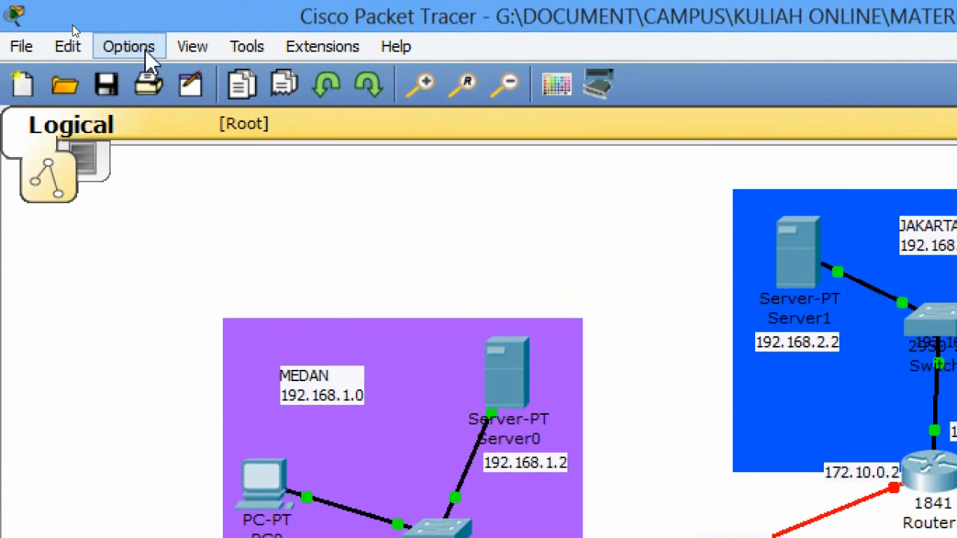
pyautogui.click(74, 28)
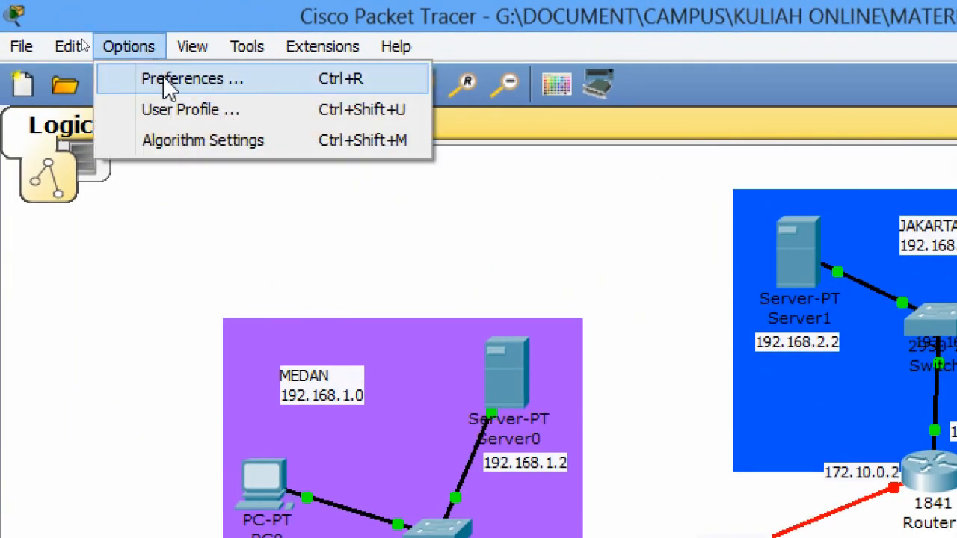
pyautogui.click(163, 77)
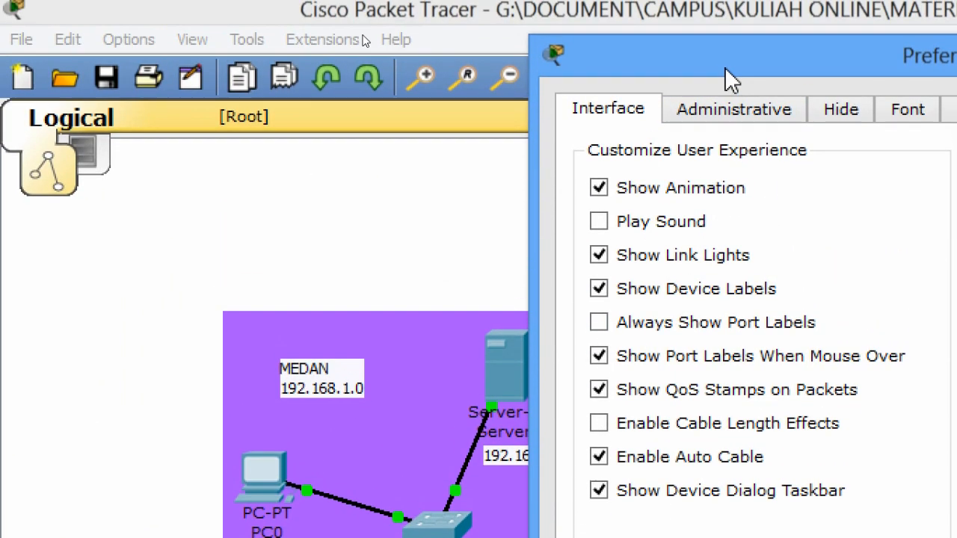
pyautogui.moveTo(731, 79); pyautogui.dragTo(775, 173)
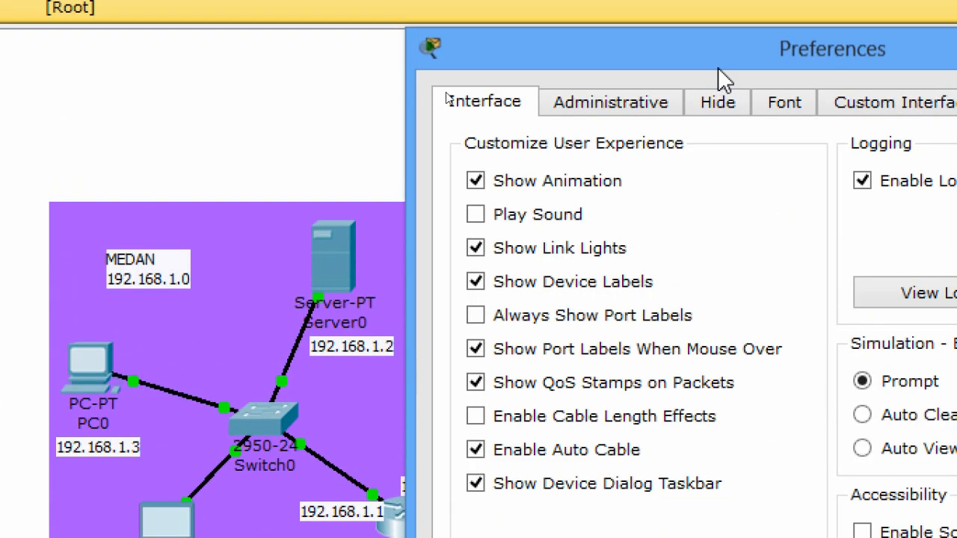
pyautogui.moveTo(720, 78); pyautogui.dragTo(774, 93)
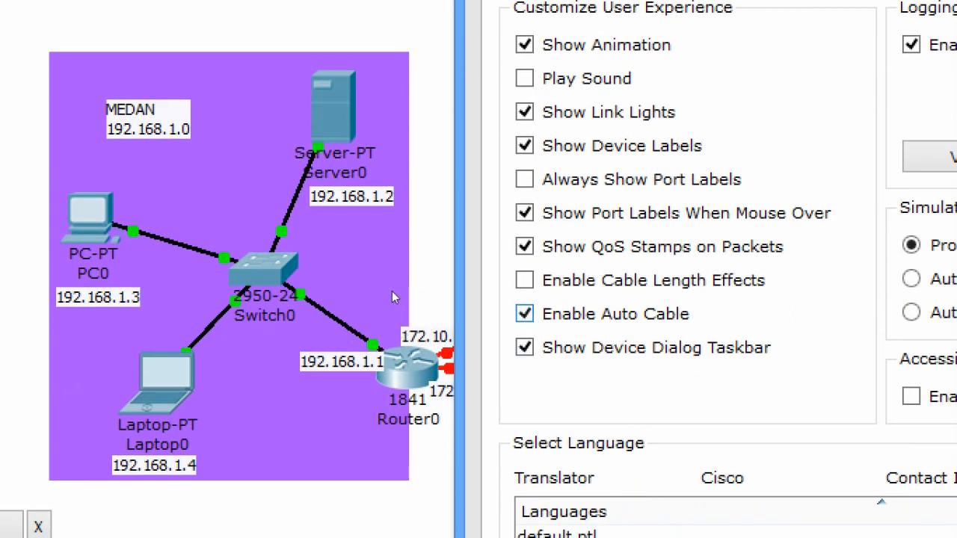
pyautogui.moveTo(643, 199)
pyautogui.mouseDown()
pyautogui.moveTo(701, 199)
pyautogui.moveTo(761, 183)
pyautogui.moveTo(707, 157)
pyautogui.moveTo(531, 159)
pyautogui.moveTo(493, 170)
pyautogui.moveTo(500, 195)
pyautogui.moveTo(634, 198)
pyautogui.mouseUp()
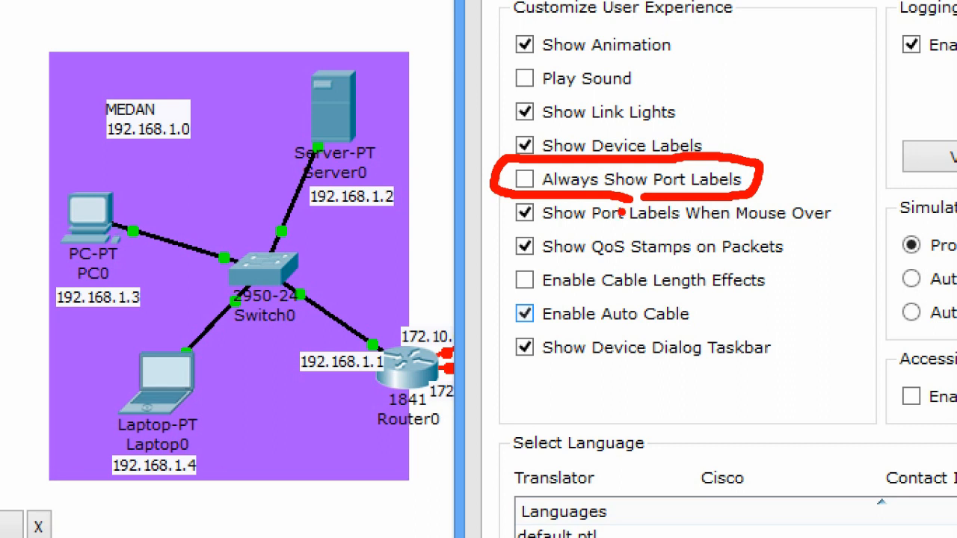
pyautogui.press('Escape')
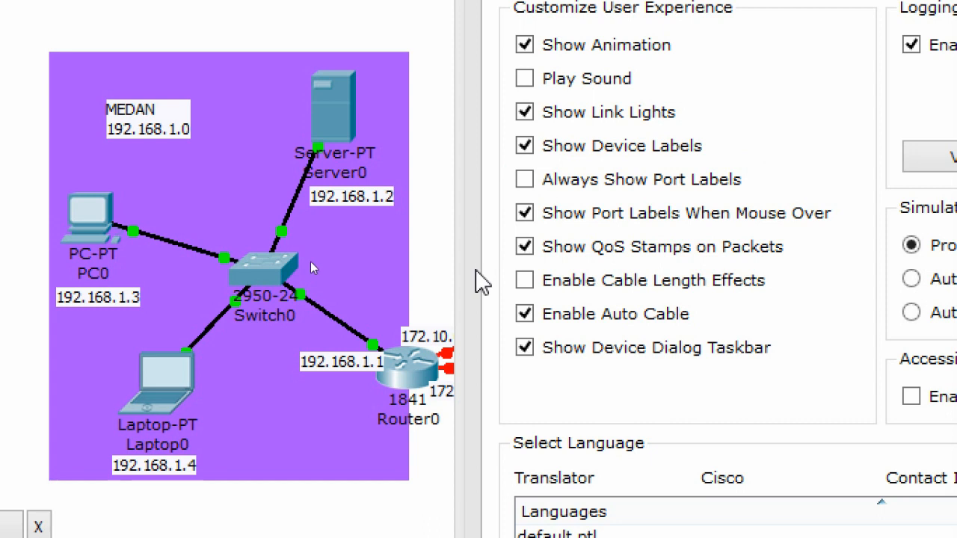
pyautogui.click(523, 179)
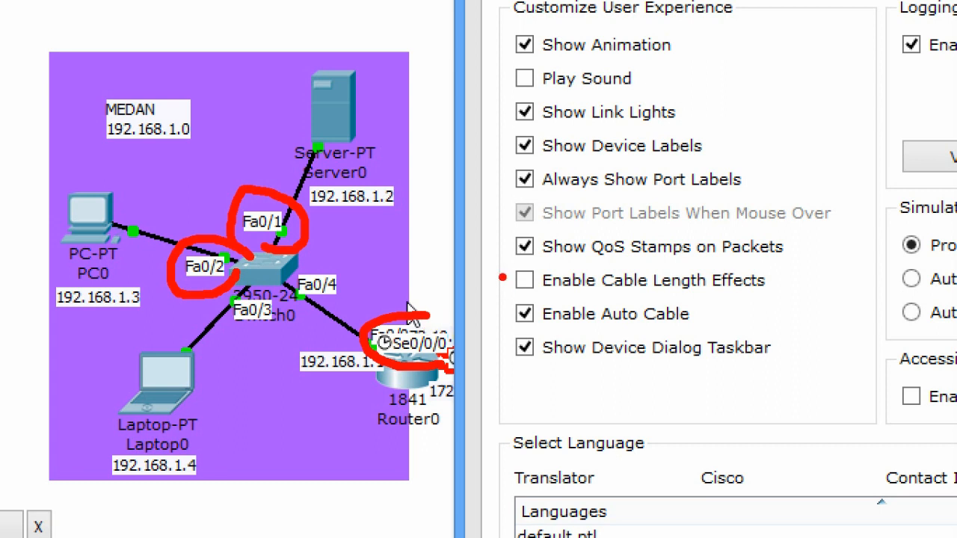
pyautogui.click(524, 181)
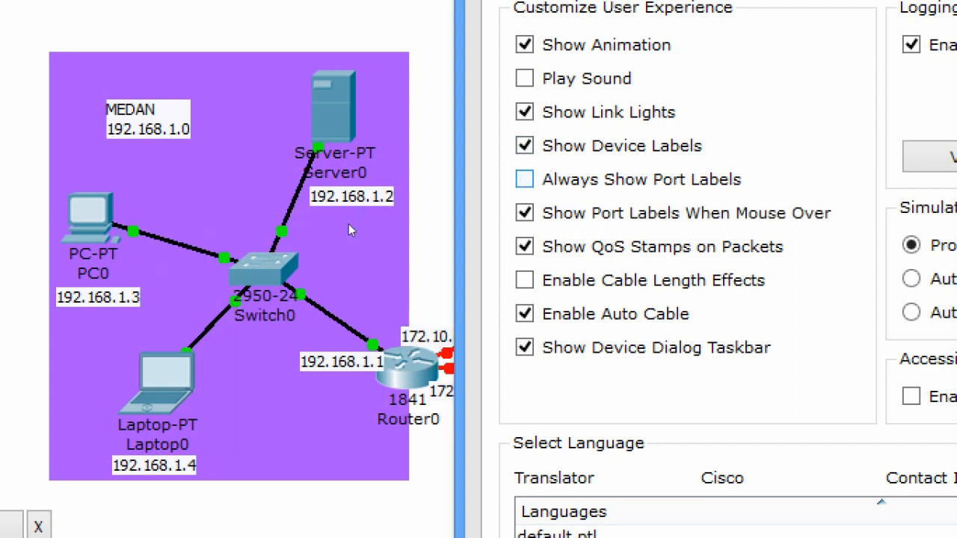
pyautogui.click(524, 181)
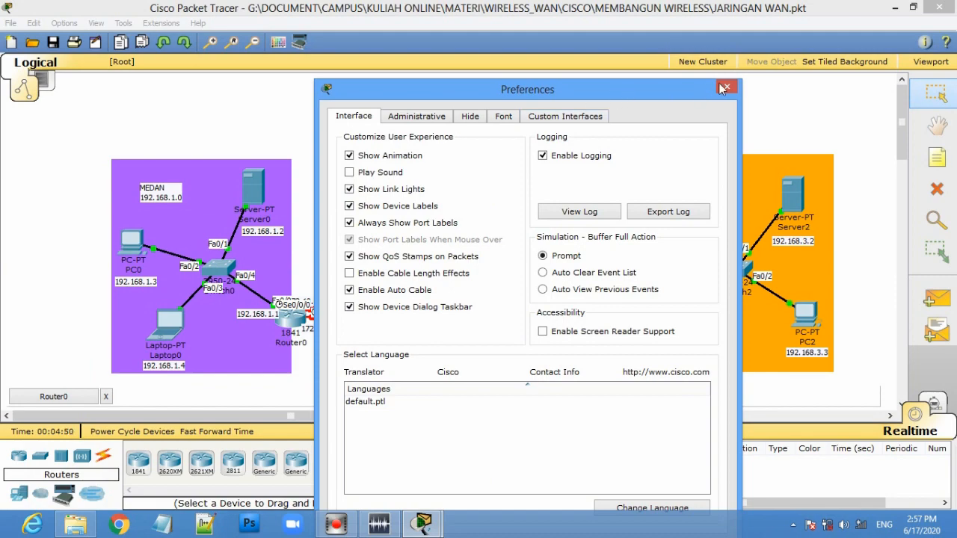
pyautogui.click(725, 89)
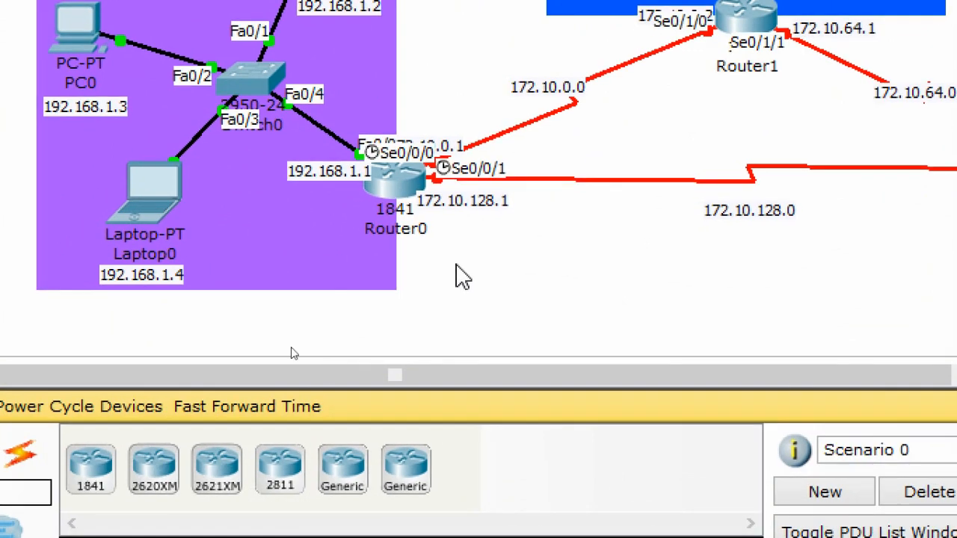
# Move Router0 clear of the address labels to examine its serial port labels, and put it back beside the MEDAN area.
pyautogui.moveTo(404, 193); pyautogui.dragTo(606, 197)
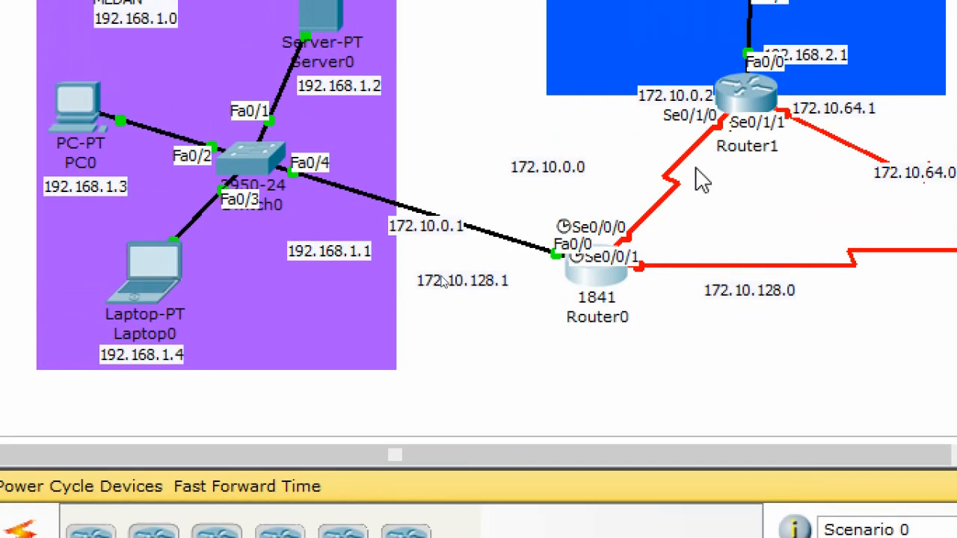
pyautogui.moveTo(647, 203)
pyautogui.mouseDown()
pyautogui.moveTo(565, 212)
pyautogui.moveTo(579, 240)
pyautogui.moveTo(621, 244)
pyautogui.moveTo(644, 211)
pyautogui.mouseUp()
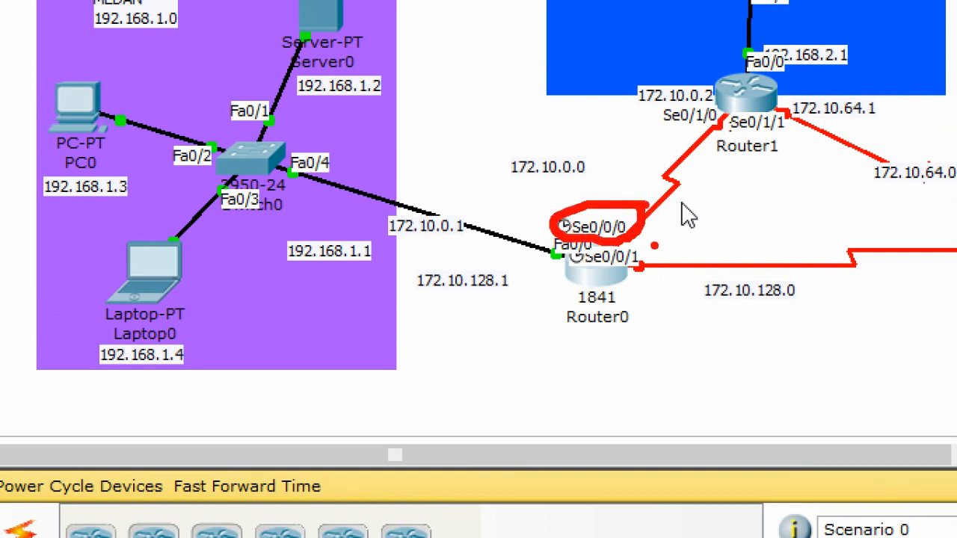
pyautogui.moveTo(652, 244)
pyautogui.mouseDown()
pyautogui.moveTo(571, 252)
pyautogui.moveTo(583, 282)
pyautogui.moveTo(658, 275)
pyautogui.mouseUp()
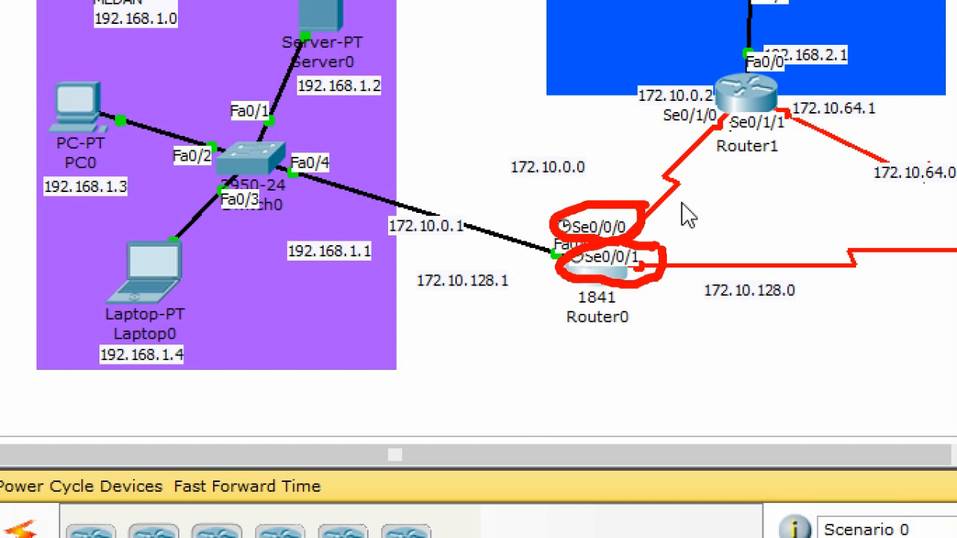
pyautogui.press('Escape')
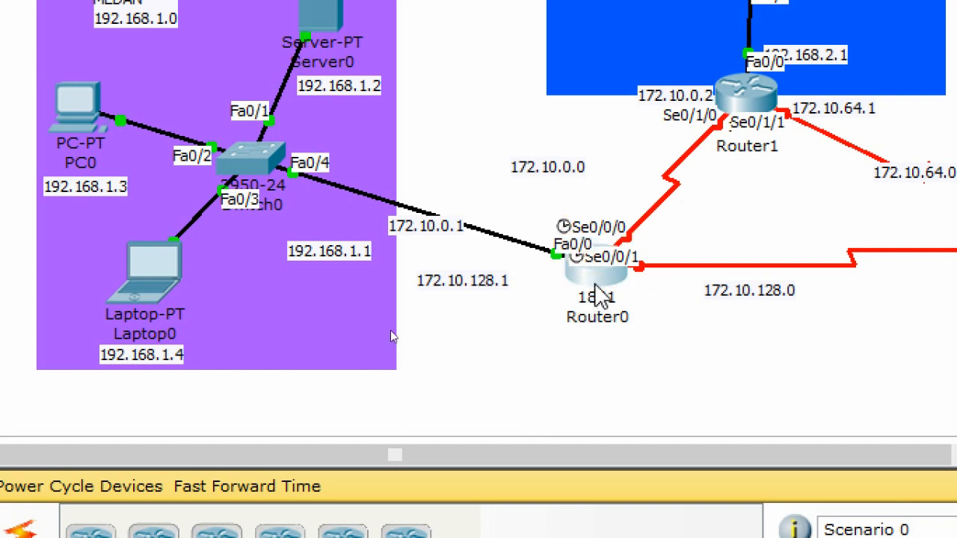
pyautogui.moveTo(598, 294); pyautogui.dragTo(406, 305)
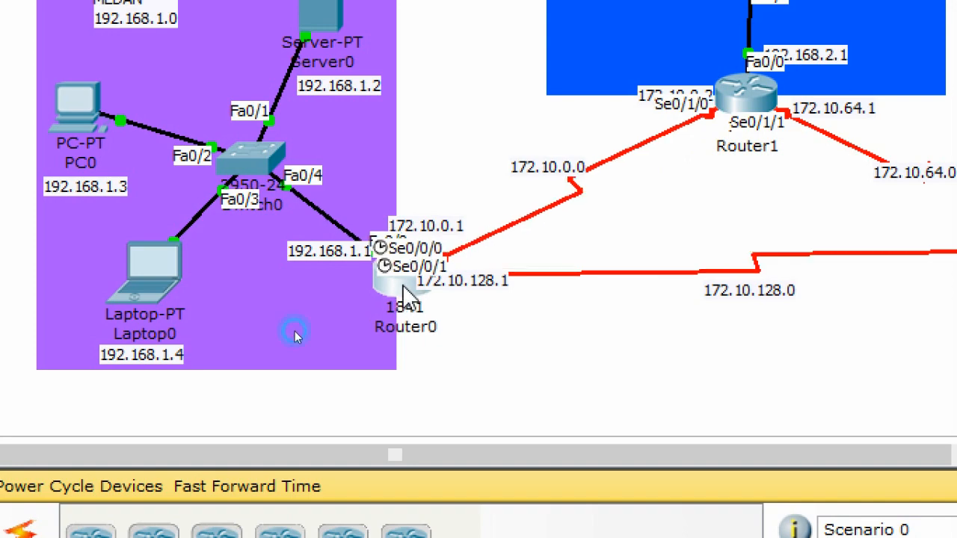
# Open Router0's configuration beside the MEDAN network and set its display name to Router Medan.
pyautogui.click(402, 293)
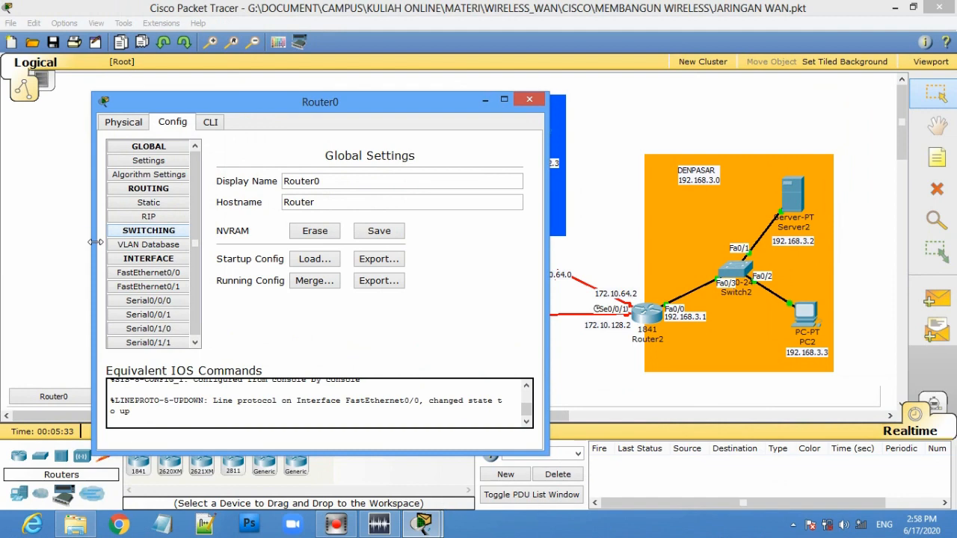
pyautogui.moveTo(96, 242); pyautogui.dragTo(188, 241)
pyautogui.moveTo(319, 107); pyautogui.dragTo(482, 148)
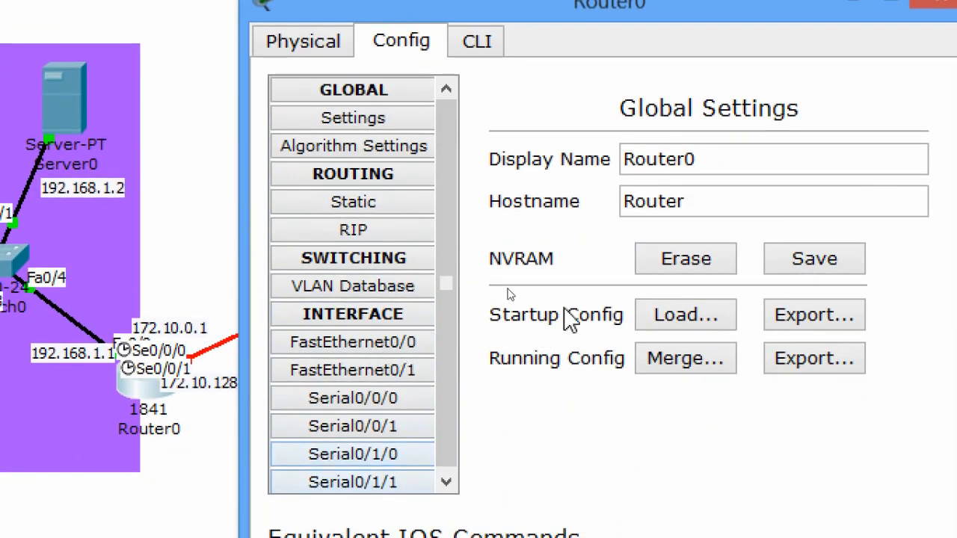
pyautogui.doubleClick(675, 158)
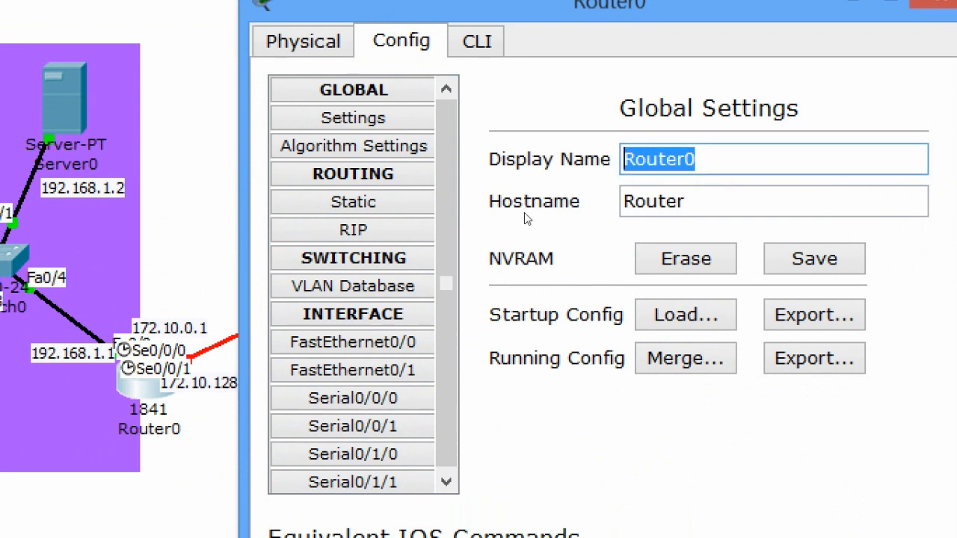
pyautogui.write('Ro')
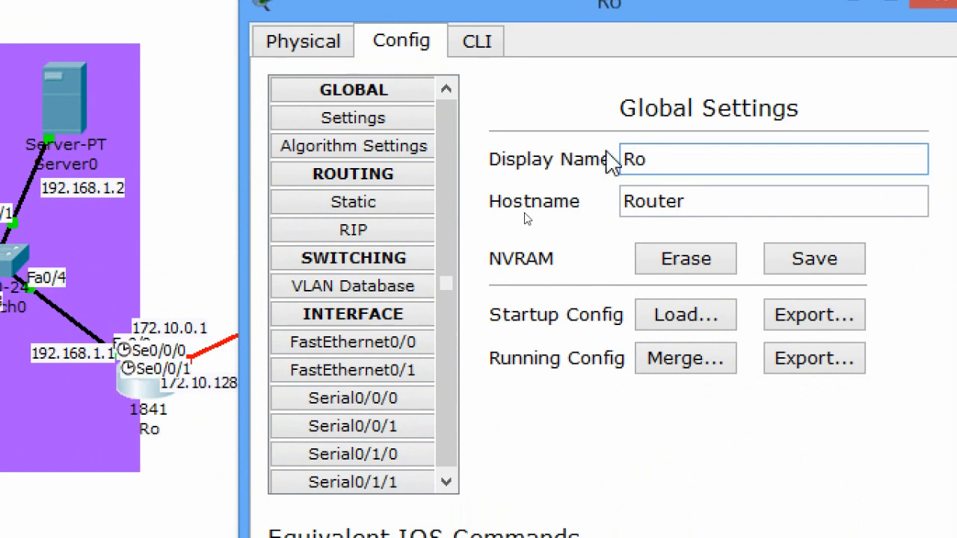
pyautogui.write('uter Medan')
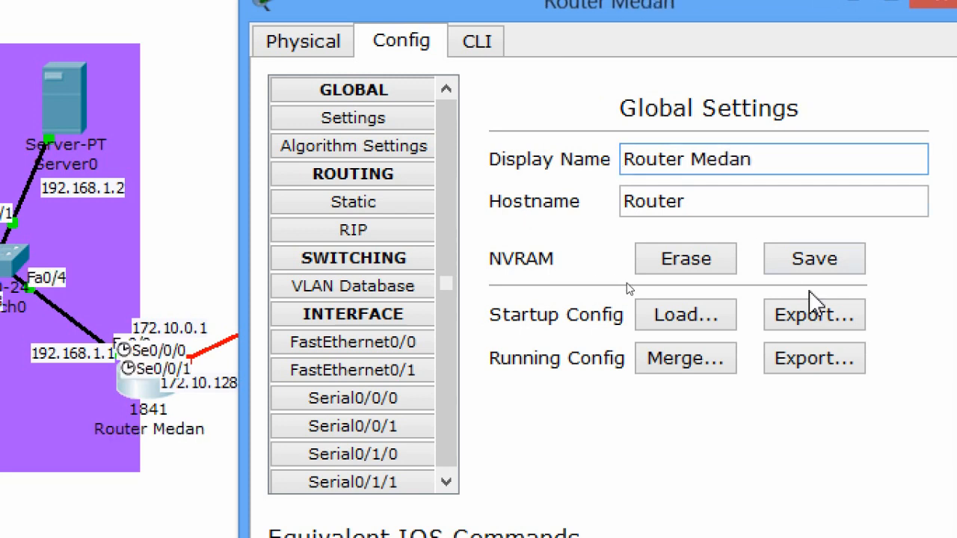
# Set the router's hostname to RMedan.
pyautogui.click(714, 209)
pyautogui.moveTo(713, 209); pyautogui.dragTo(643, 209)
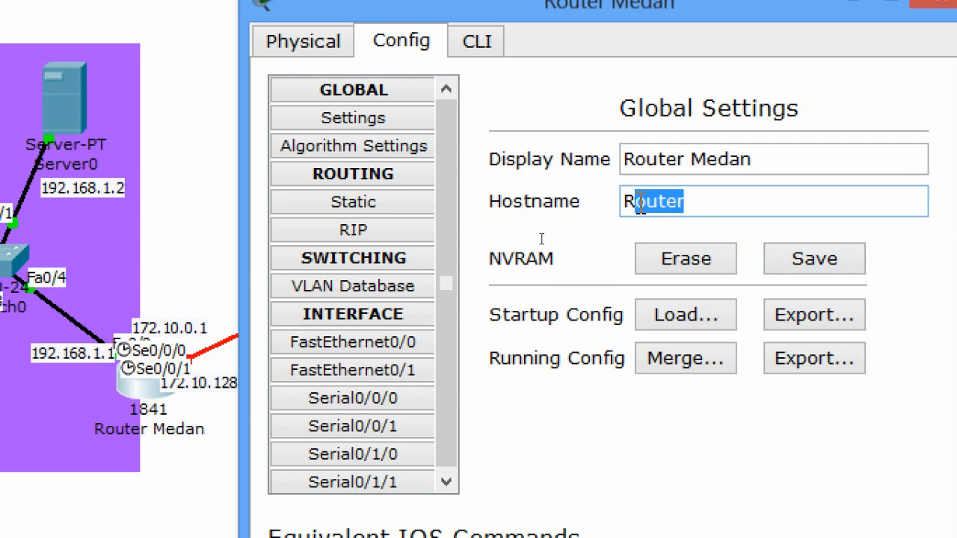
pyautogui.write('Me')
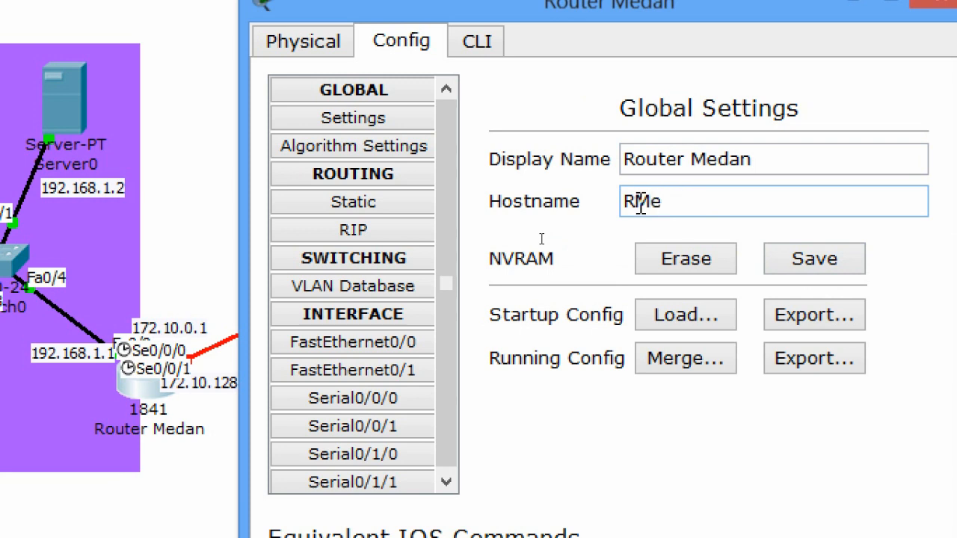
pyautogui.write('dan')
pyautogui.press('Return')
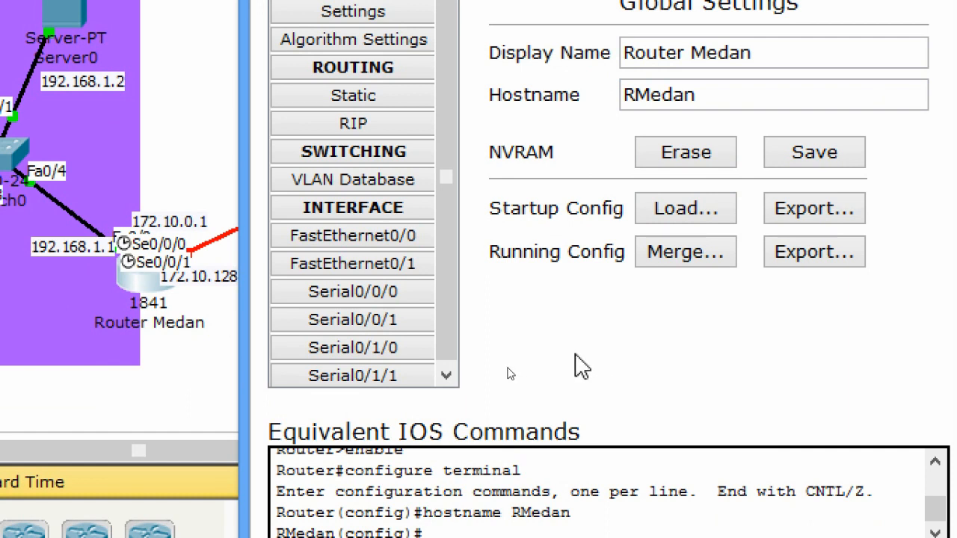
# Examine the router's FastEthernet0/0 interface settings and compare the port labels with the interface list.
pyautogui.click(394, 240)
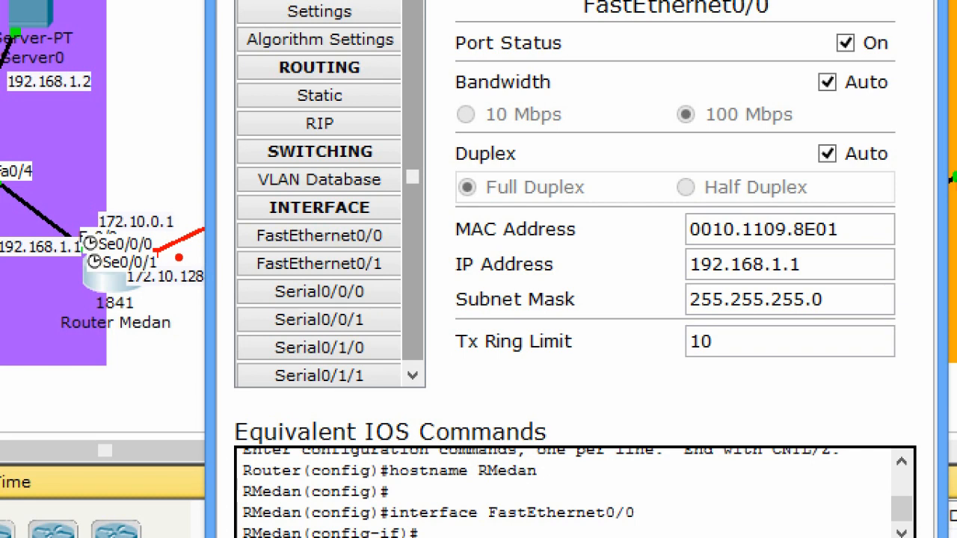
pyautogui.moveTo(179, 258)
pyautogui.mouseDown()
pyautogui.moveTo(96, 258)
pyautogui.moveTo(75, 247)
pyautogui.moveTo(104, 215)
pyautogui.moveTo(150, 211)
pyautogui.moveTo(172, 221)
pyautogui.moveTo(178, 246)
pyautogui.mouseUp()
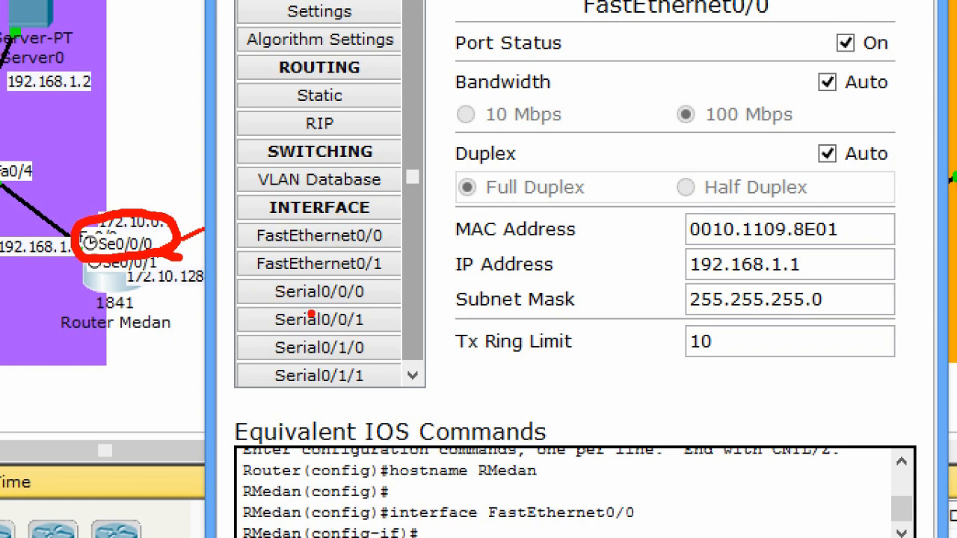
pyautogui.press('Escape')
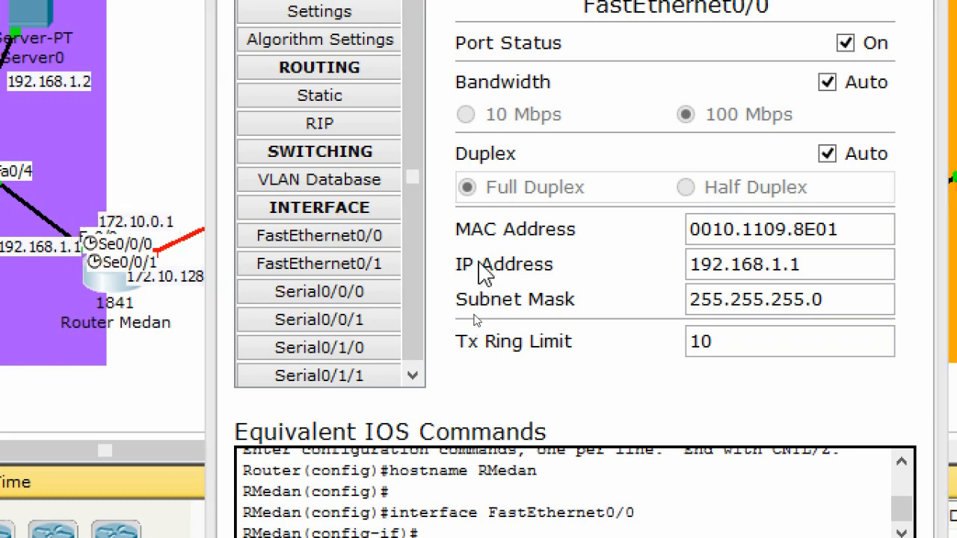
# Assign the IP address 172.10.0.1 to the Medan router's Serial0/0/0 interface, matching the labels beside the router.
pyautogui.click(329, 294)
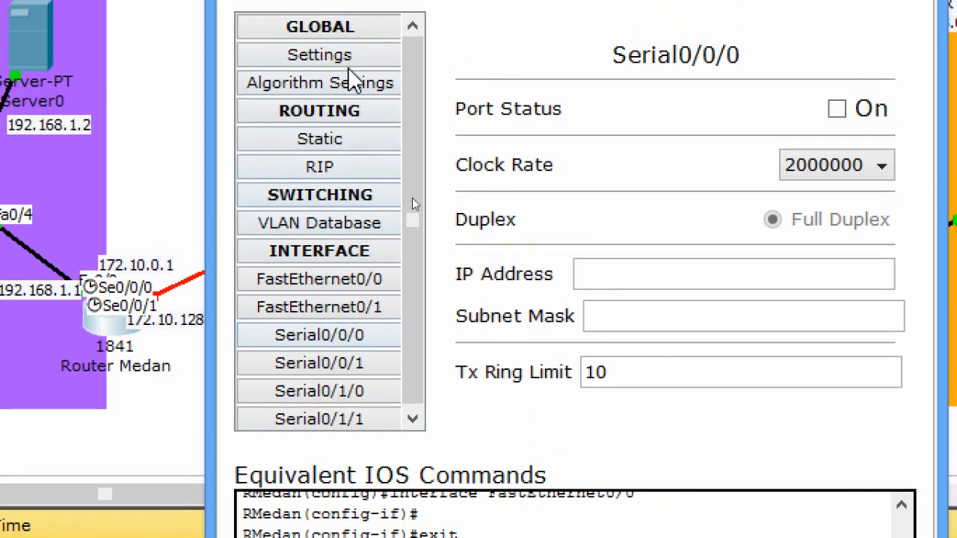
pyautogui.hotkey('ctrl', '2')
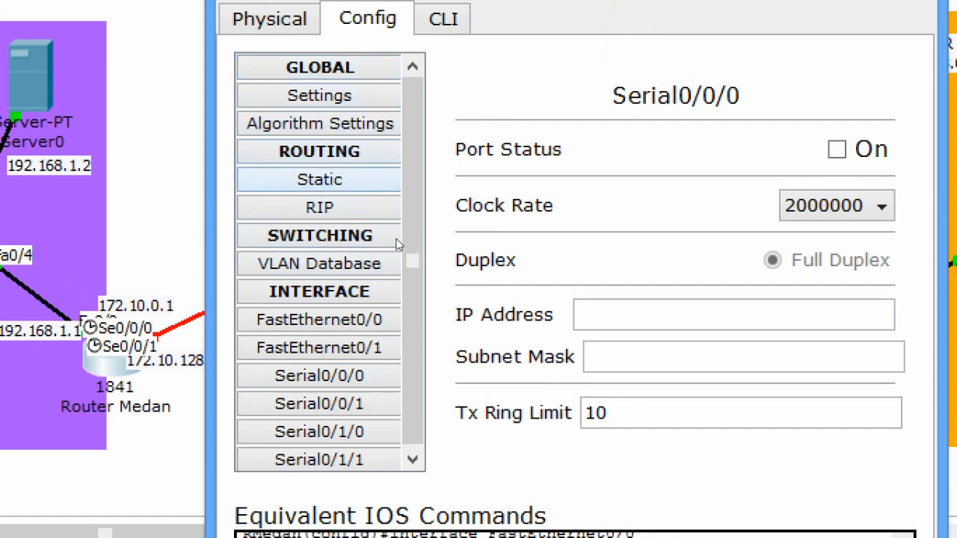
pyautogui.moveTo(174, 316)
pyautogui.mouseDown()
pyautogui.moveTo(101, 308)
pyautogui.moveTo(78, 328)
pyautogui.moveTo(95, 348)
pyautogui.moveTo(152, 346)
pyautogui.moveTo(179, 317)
pyautogui.moveTo(212, 362)
pyautogui.moveTo(239, 373)
pyautogui.moveTo(345, 357)
pyautogui.moveTo(394, 364)
pyautogui.moveTo(363, 392)
pyautogui.moveTo(309, 396)
pyautogui.moveTo(270, 388)
pyautogui.moveTo(247, 366)
pyautogui.mouseUp()
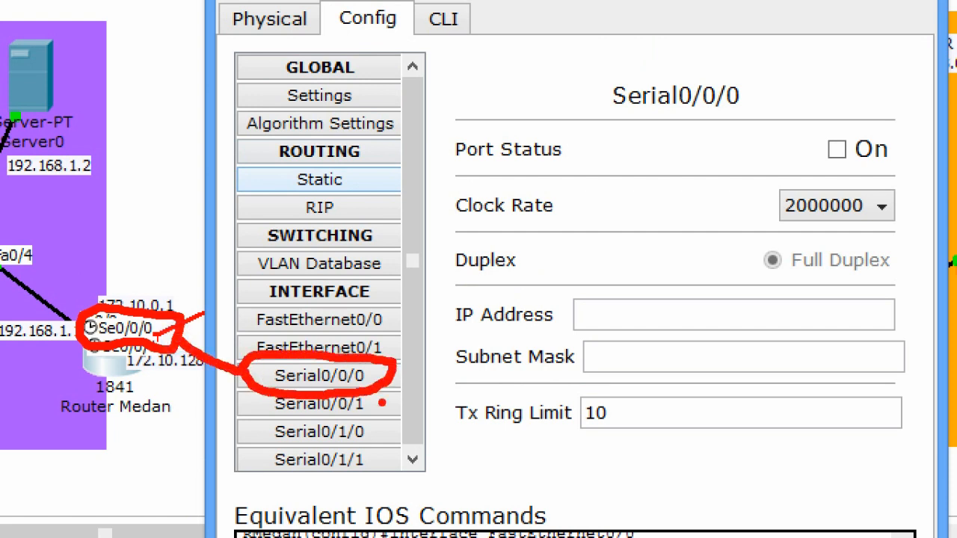
pyautogui.moveTo(392, 370)
pyautogui.mouseDown()
pyautogui.moveTo(583, 213)
pyautogui.moveTo(659, 129)
pyautogui.mouseUp()
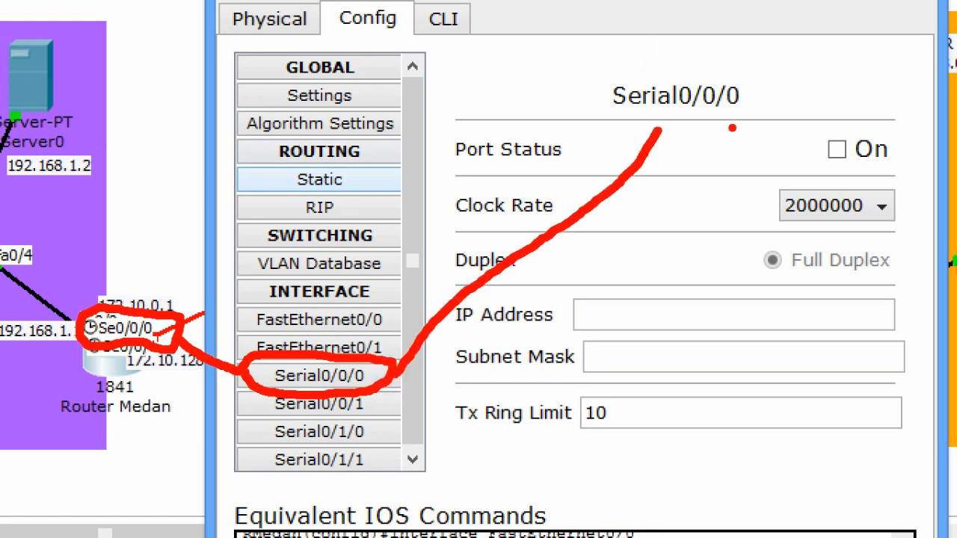
pyautogui.moveTo(756, 113)
pyautogui.mouseDown()
pyautogui.moveTo(590, 131)
pyautogui.moveTo(624, 66)
pyautogui.moveTo(724, 66)
pyautogui.moveTo(768, 95)
pyautogui.moveTo(753, 119)
pyautogui.mouseUp()
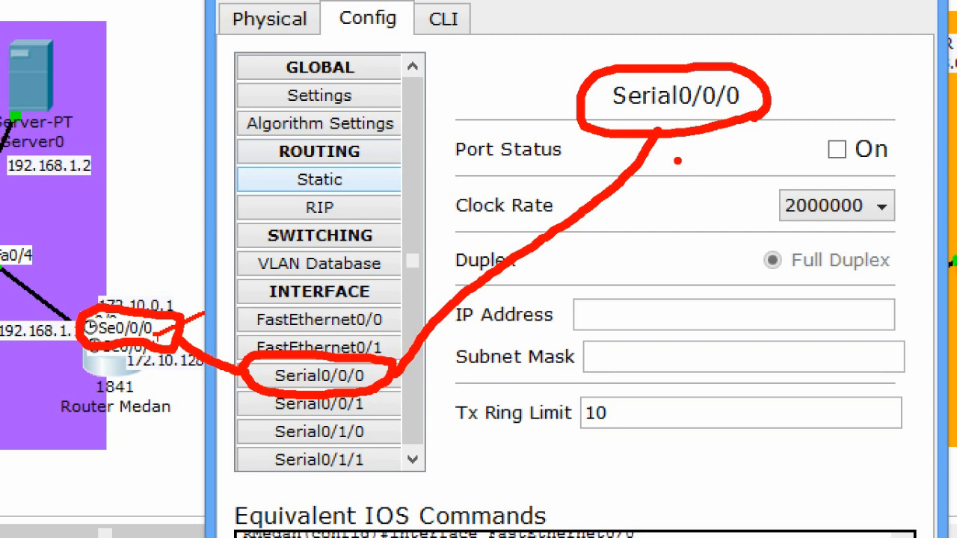
pyautogui.press('Escape')
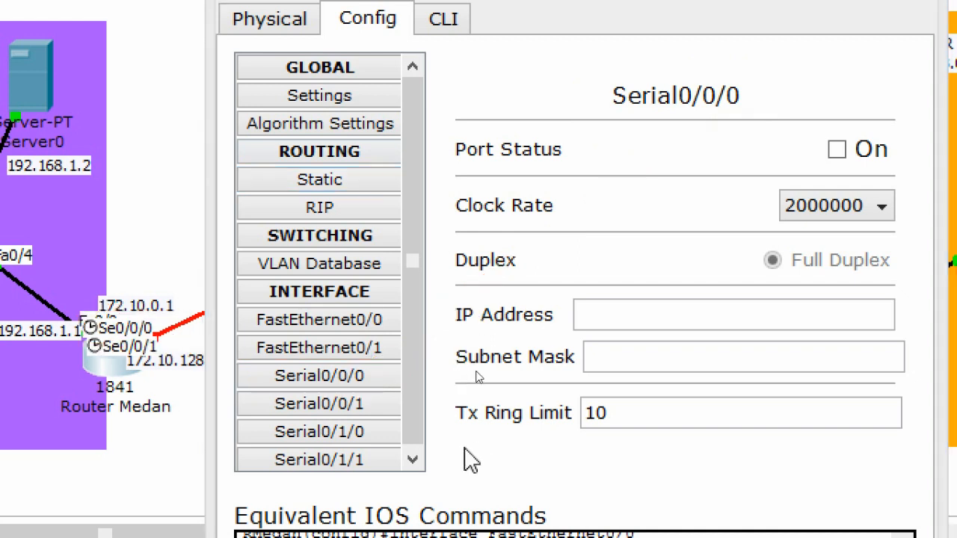
pyautogui.click(605, 319)
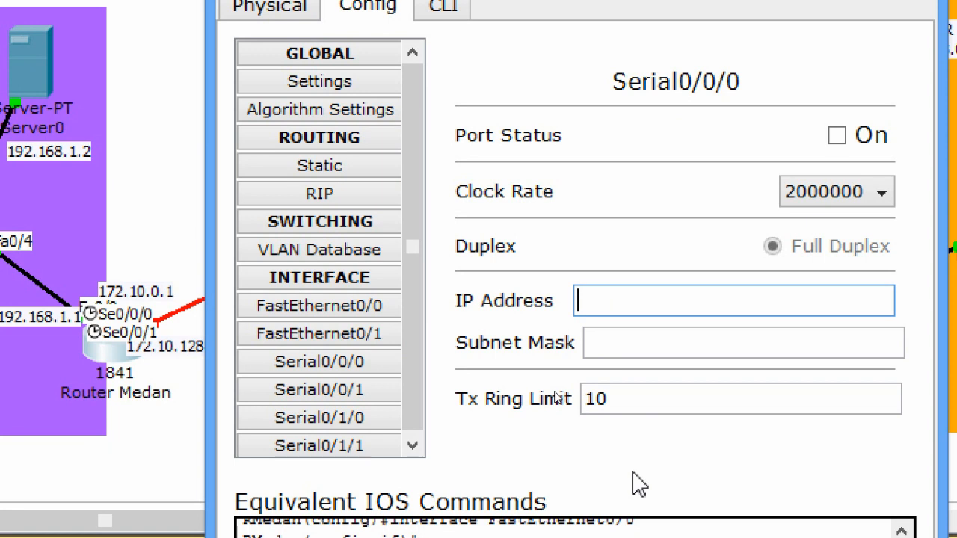
pyautogui.write('172.10.0.1')
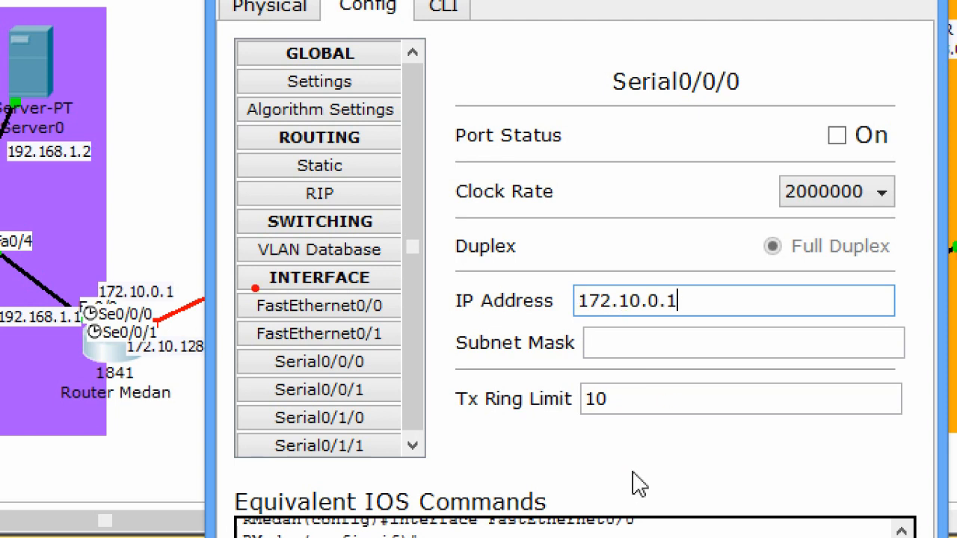
pyautogui.moveTo(197, 284)
pyautogui.mouseDown()
pyautogui.moveTo(180, 270)
pyautogui.moveTo(114, 272)
pyautogui.moveTo(83, 287)
pyautogui.moveTo(98, 313)
pyautogui.moveTo(125, 325)
pyautogui.moveTo(166, 334)
pyautogui.moveTo(184, 321)
pyautogui.mouseUp()
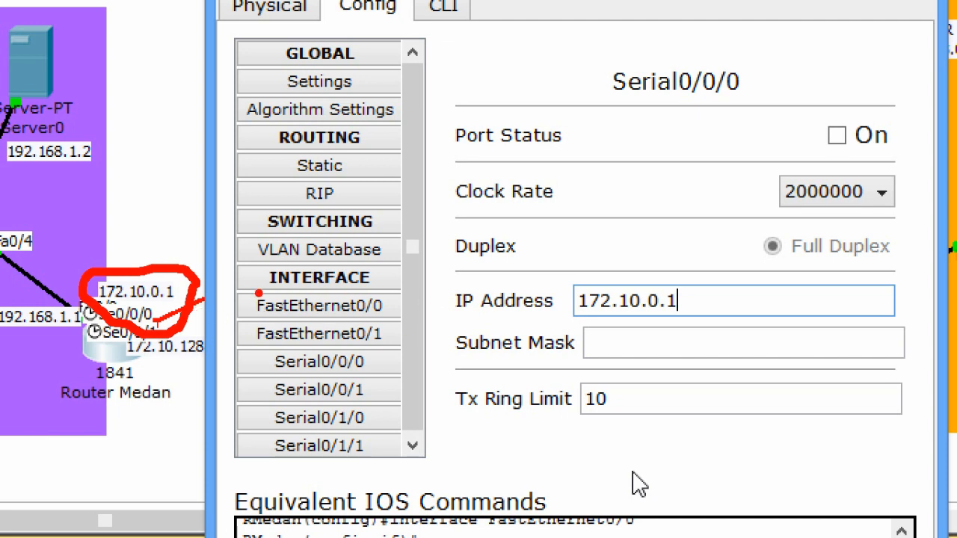
pyautogui.moveTo(202, 296)
pyautogui.mouseDown()
pyautogui.moveTo(565, 288)
pyautogui.moveTo(585, 260)
pyautogui.moveTo(701, 288)
pyautogui.moveTo(589, 340)
pyautogui.moveTo(551, 293)
pyautogui.mouseUp()
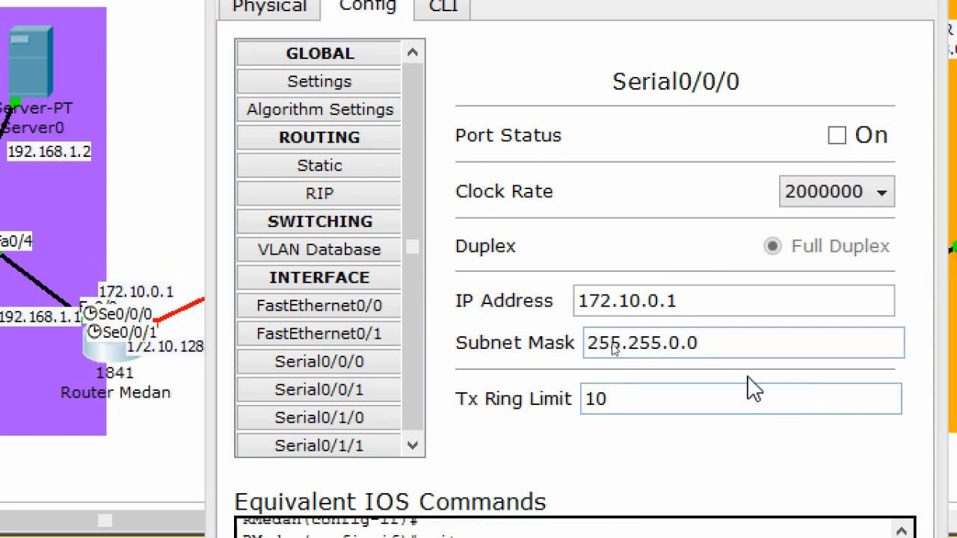
# Review the WAN links around Router Medan in the topology and set its Serial0/0/0 subnet mask to 255.255.192.0.
pyautogui.click(749, 342)
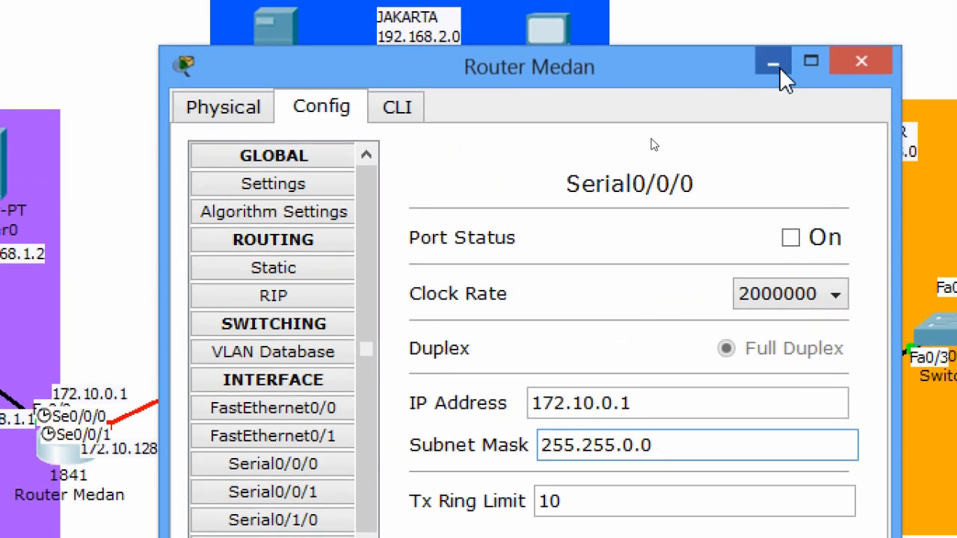
pyautogui.click(779, 67)
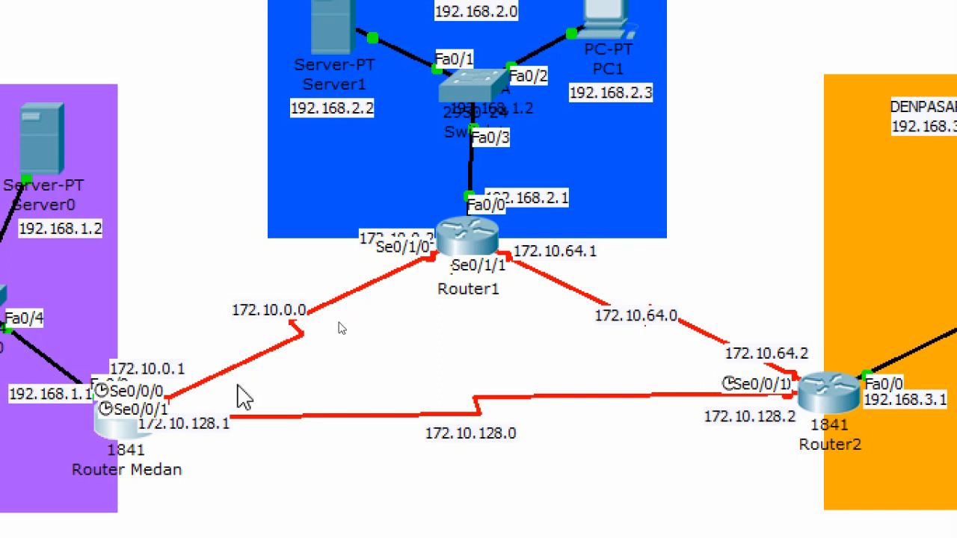
pyautogui.click(298, 330)
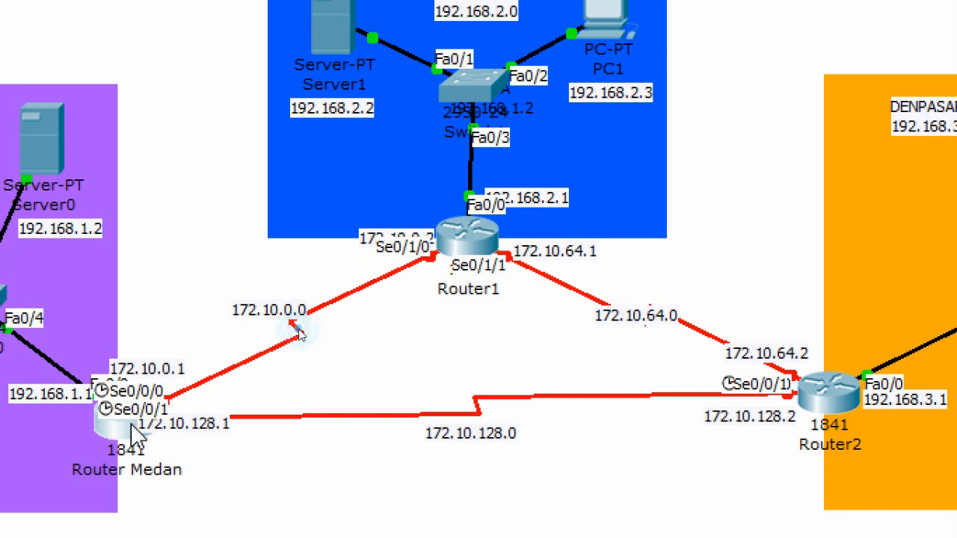
pyautogui.click(124, 424)
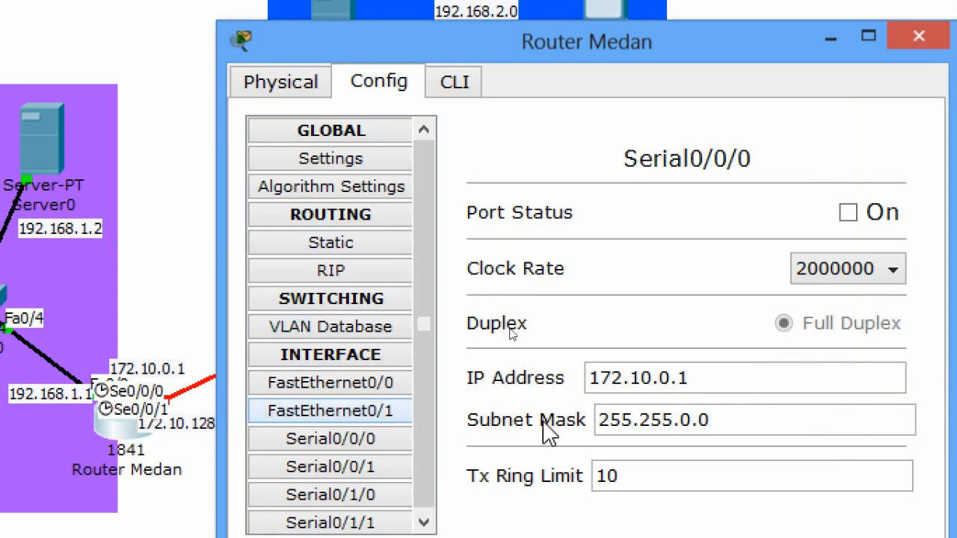
pyautogui.doubleClick(683, 419)
pyautogui.write('192')
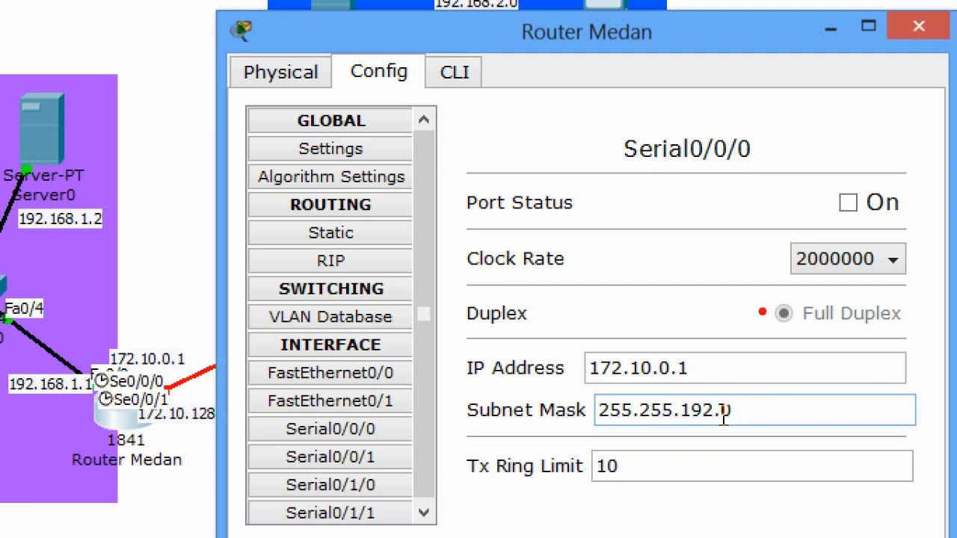
# Turn on the port status of the Medan router's Serial0/0/0 interface.
pyautogui.moveTo(908, 224)
pyautogui.mouseDown()
pyautogui.moveTo(482, 233)
pyautogui.moveTo(454, 195)
pyautogui.moveTo(629, 166)
pyautogui.moveTo(789, 163)
pyautogui.moveTo(865, 166)
pyautogui.moveTo(903, 186)
pyautogui.moveTo(914, 211)
pyautogui.mouseUp()
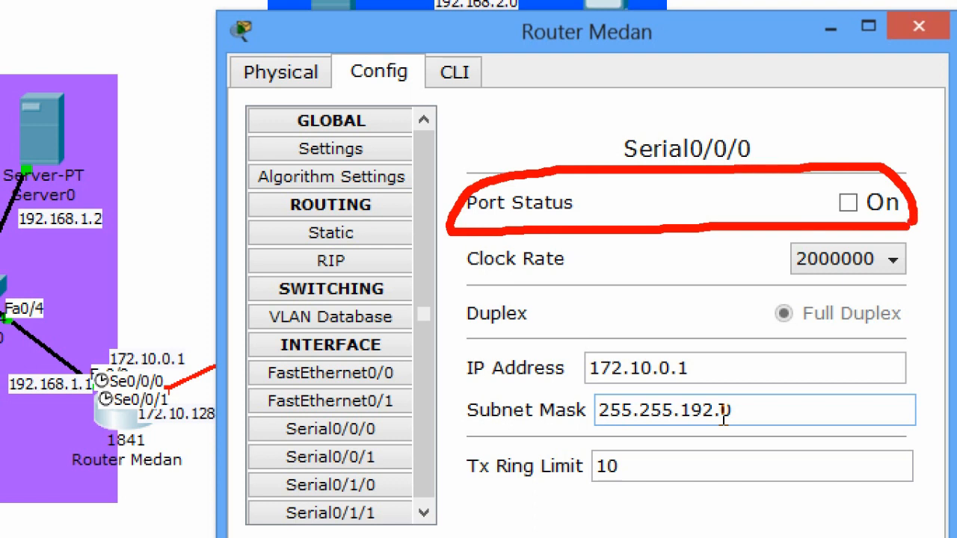
pyautogui.press('Escape')
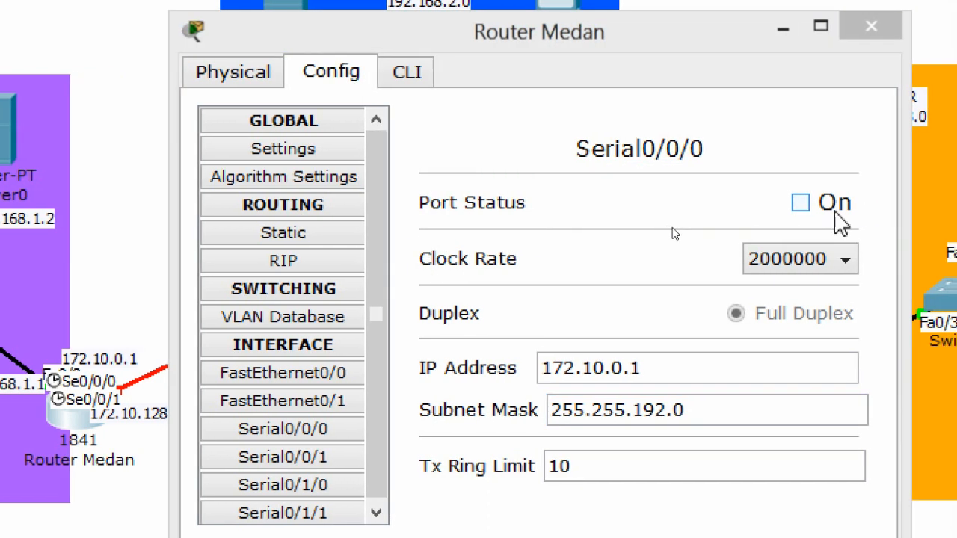
pyautogui.click(798, 209)
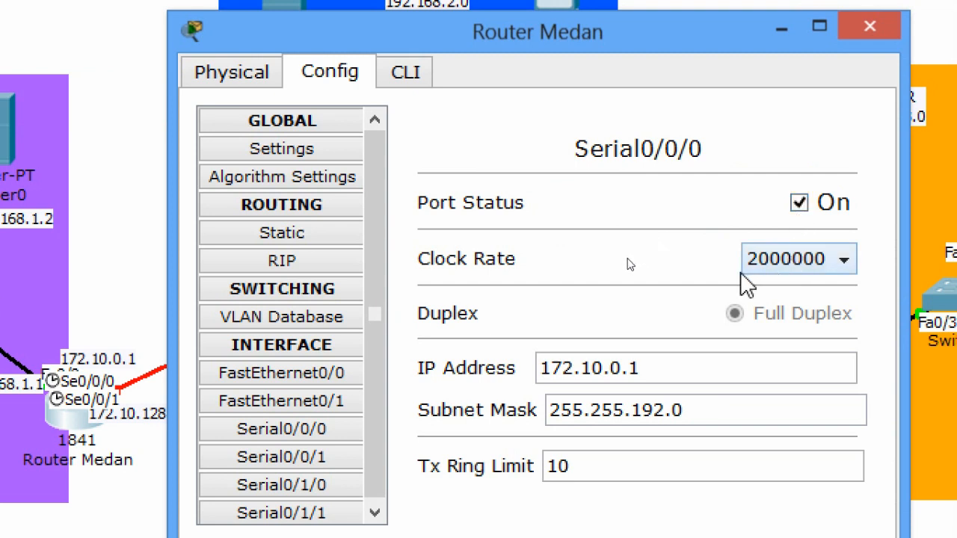
# Try the Not Set option for the Serial0/0/0 interface's clock rate.
pyautogui.moveTo(491, 241)
pyautogui.mouseDown()
pyautogui.moveTo(512, 241)
pyautogui.moveTo(412, 243)
pyautogui.moveTo(493, 283)
pyautogui.moveTo(841, 285)
pyautogui.moveTo(875, 254)
pyautogui.moveTo(765, 222)
pyautogui.moveTo(513, 243)
pyautogui.mouseUp()
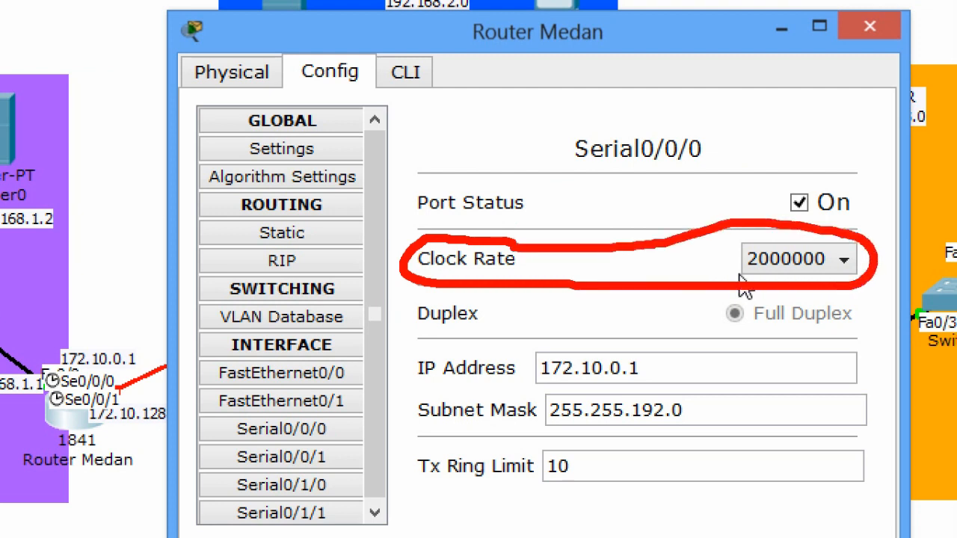
pyautogui.press('Escape')
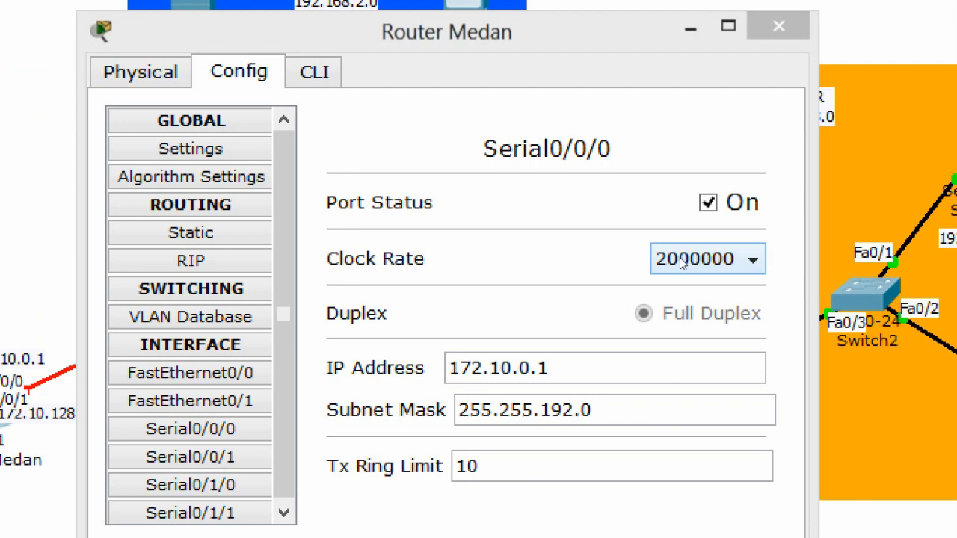
pyautogui.click(752, 261)
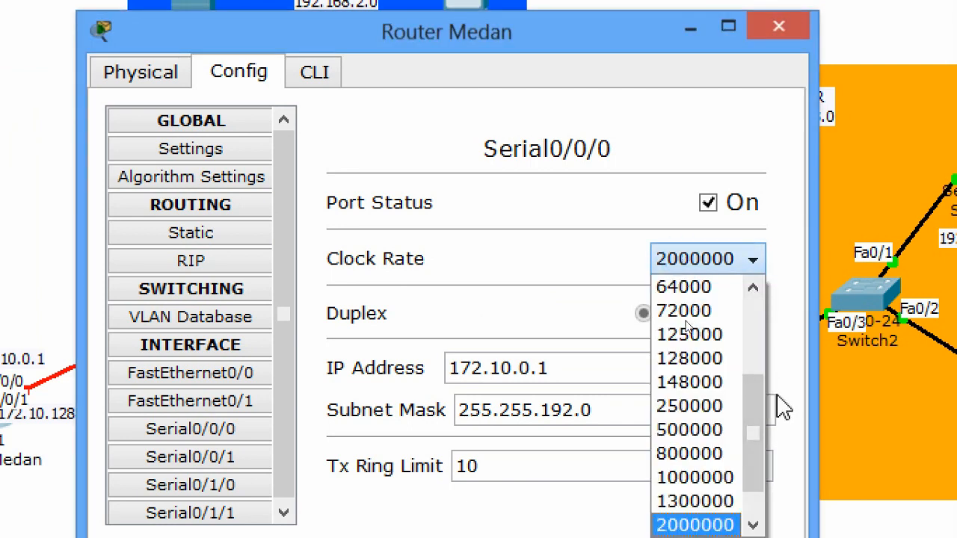
pyautogui.moveTo(755, 396); pyautogui.dragTo(753, 421)
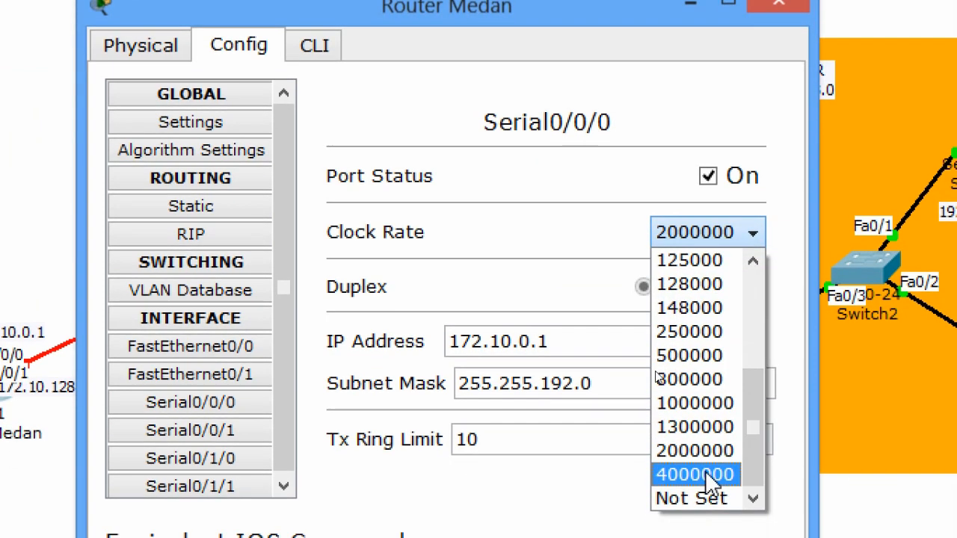
pyautogui.click(714, 498)
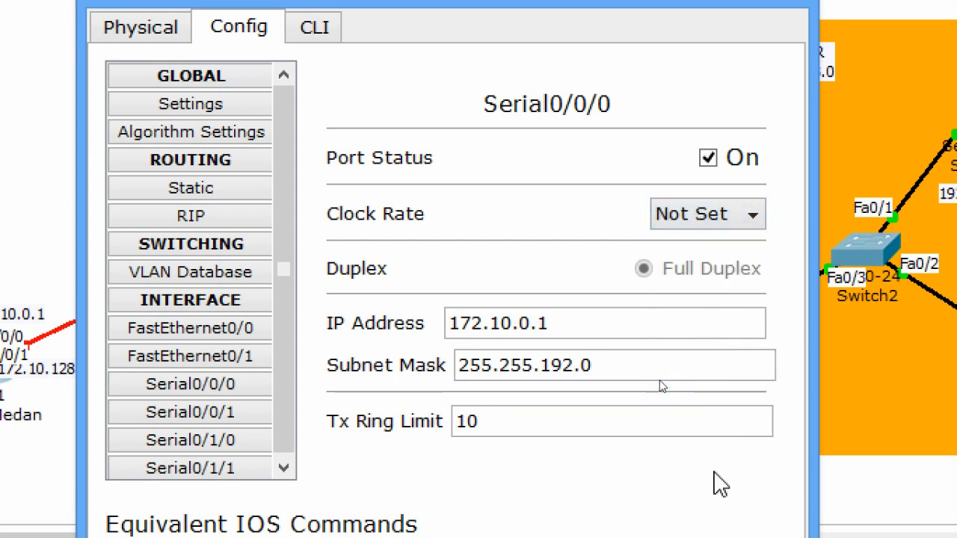
pyautogui.hotkey('ctrl', '2')
pyautogui.moveTo(637, 200)
pyautogui.mouseDown()
pyautogui.moveTo(595, 226)
pyautogui.moveTo(628, 232)
pyautogui.mouseUp()
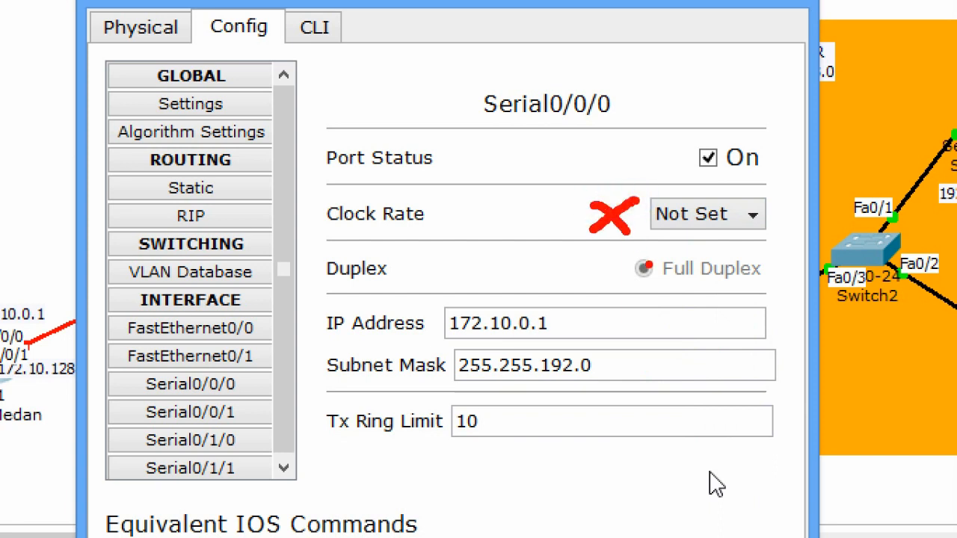
pyautogui.press('Escape')
# Try clock rates of 64000 and 19200 on the Serial0/0/0 interface.
pyautogui.click(703, 214)
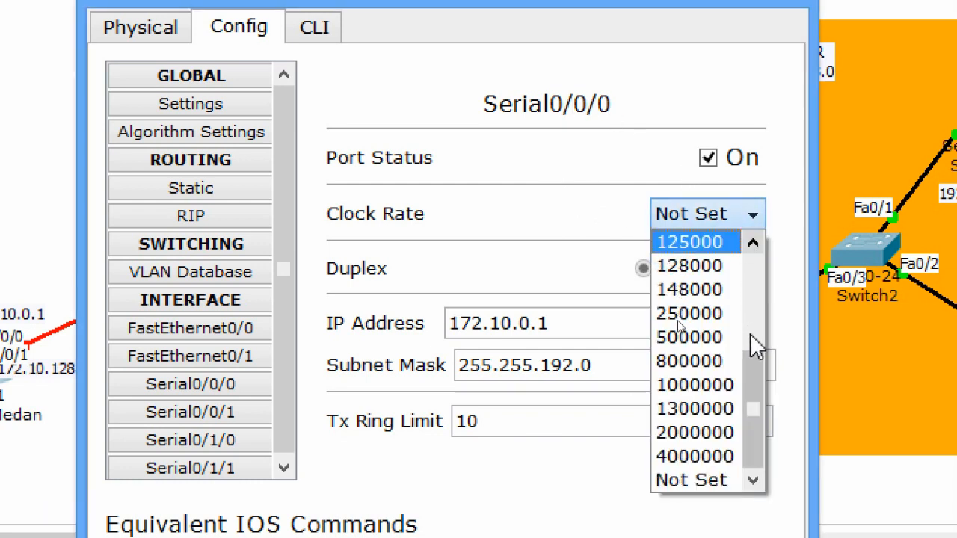
pyautogui.scroll(5, 753, 358)
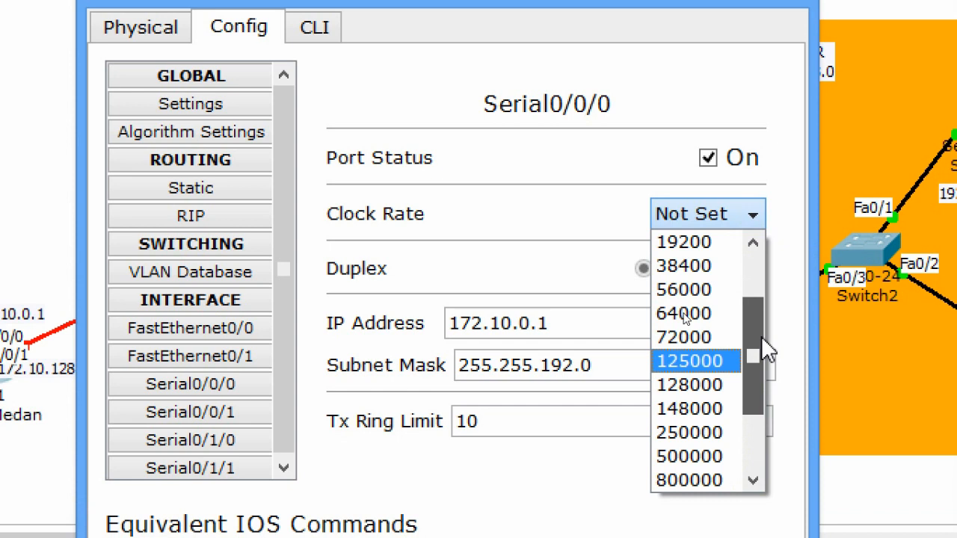
pyautogui.click(708, 314)
pyautogui.click(707, 224)
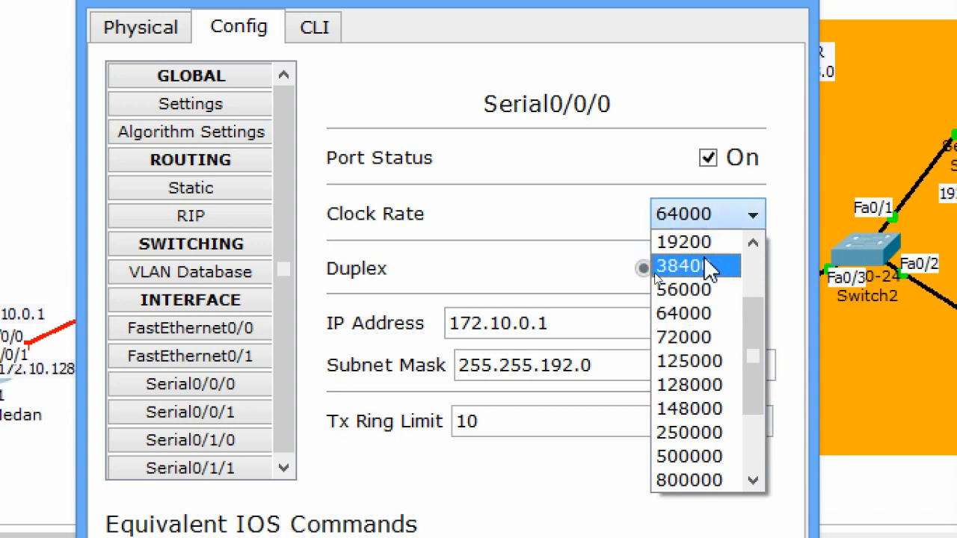
pyautogui.click(697, 242)
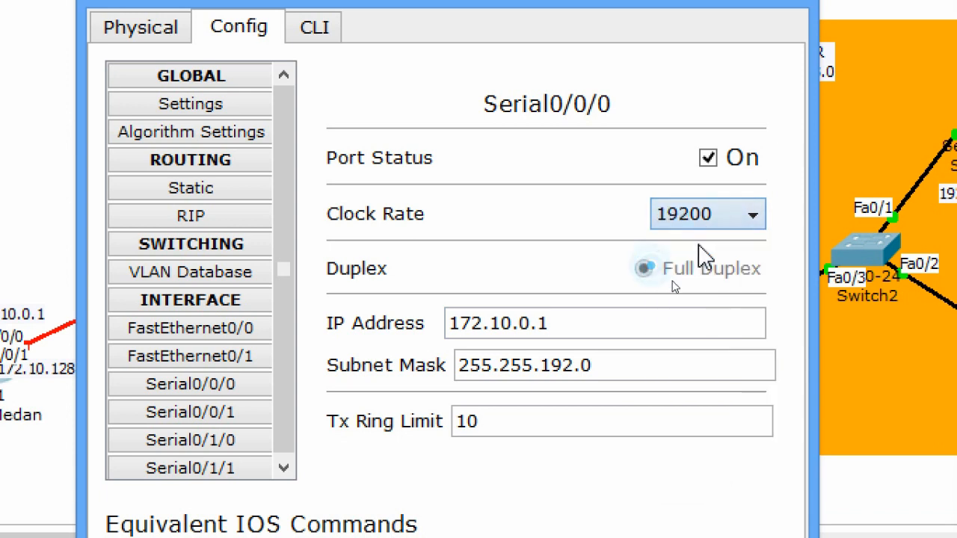
# Set the Serial0/0/0 clock rate to 2000000 and close Router Medan's configuration window.
pyautogui.click(750, 216)
pyautogui.moveTo(746, 312); pyautogui.dragTo(757, 381)
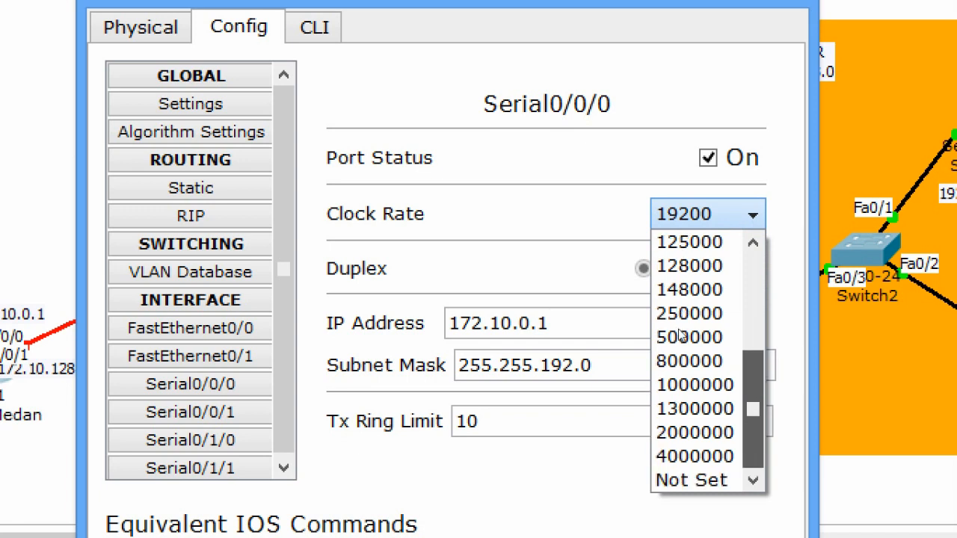
pyautogui.click(716, 435)
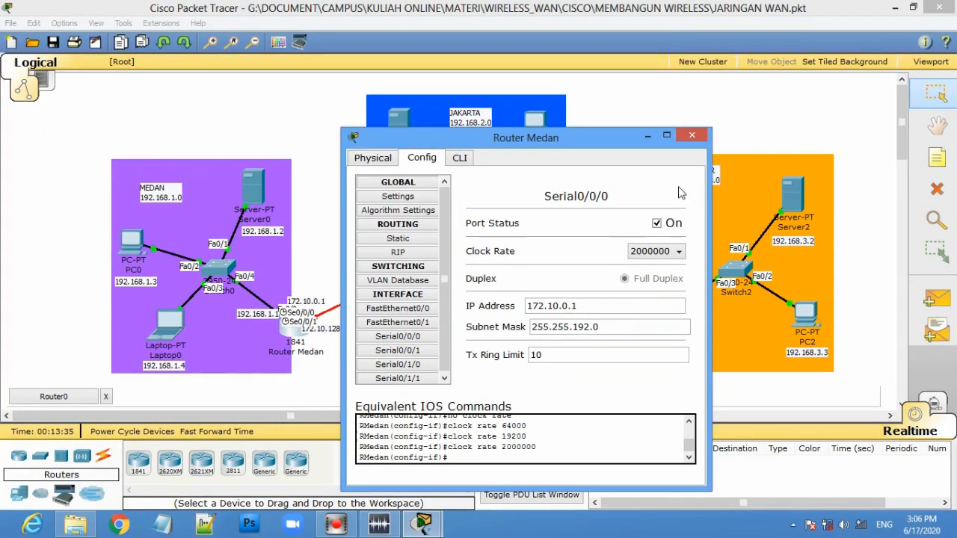
pyautogui.click(690, 135)
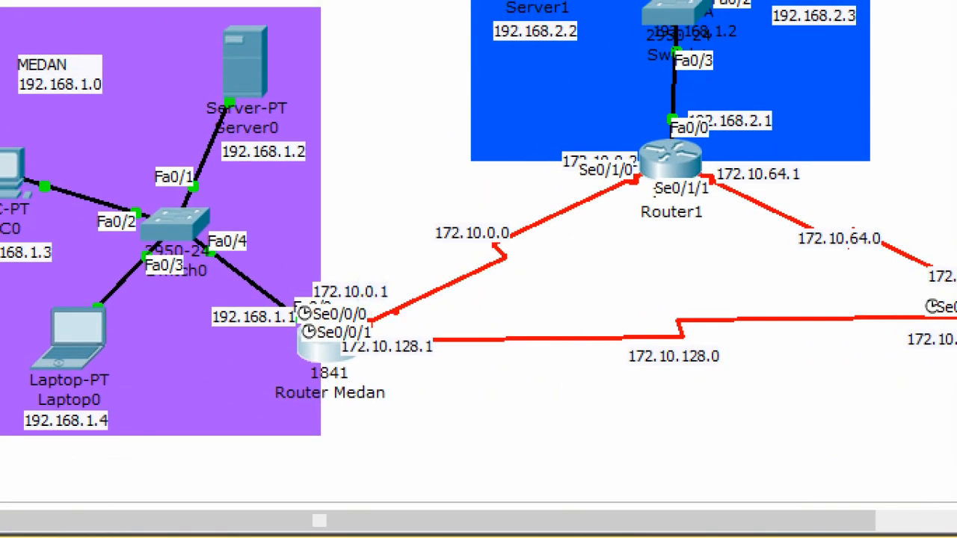
# Open Router1 at the Jakarta end of the Medan serial link, and move and resize its window clear of the MEDAN area.
pyautogui.moveTo(594, 181)
pyautogui.mouseDown()
pyautogui.moveTo(669, 211)
pyautogui.moveTo(661, 159)
pyautogui.moveTo(610, 157)
pyautogui.mouseUp()
pyautogui.moveTo(336, 288)
pyautogui.mouseDown()
pyautogui.moveTo(318, 314)
pyautogui.moveTo(403, 347)
pyautogui.moveTo(352, 288)
pyautogui.mouseUp()
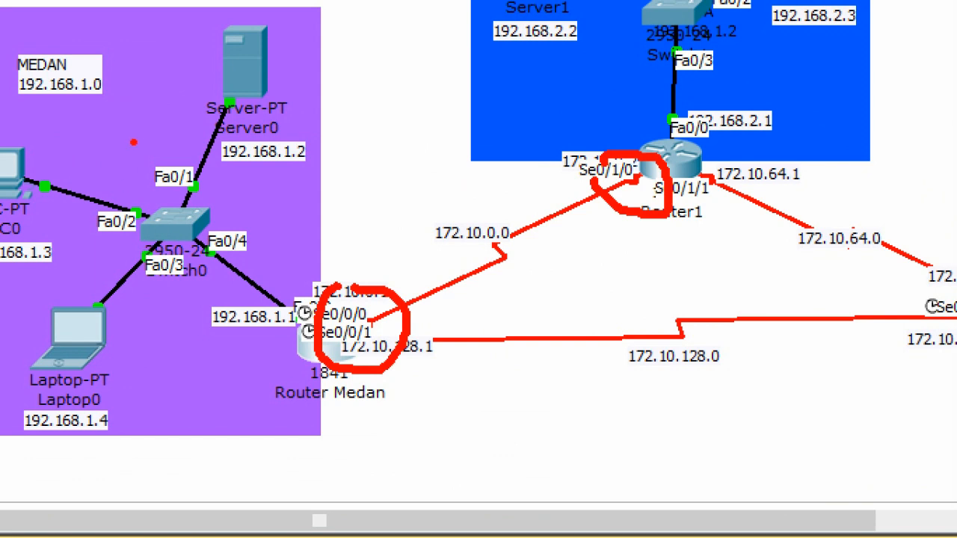
pyautogui.moveTo(192, 157)
pyautogui.mouseDown()
pyautogui.moveTo(172, 154)
pyautogui.moveTo(153, 246)
pyautogui.moveTo(217, 198)
pyautogui.moveTo(193, 151)
pyautogui.mouseUp()
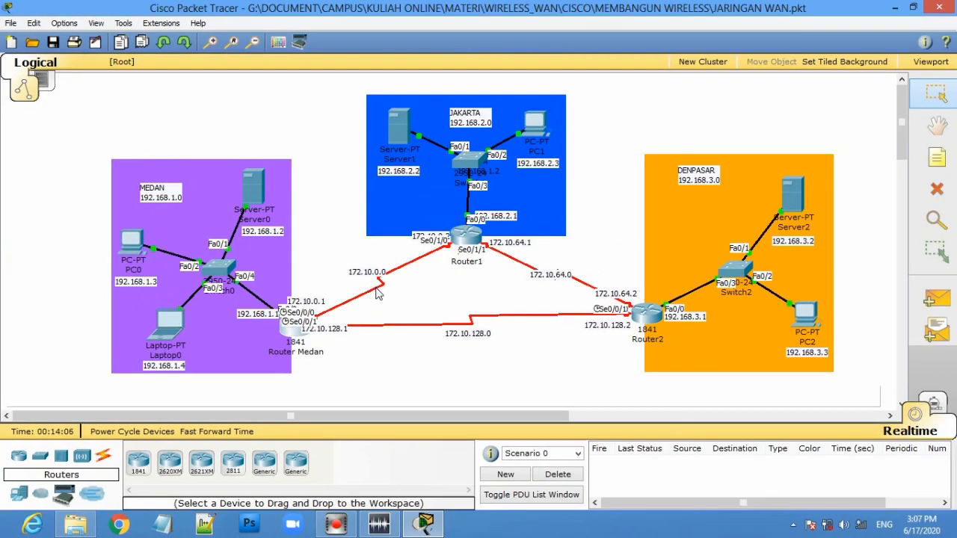
pyautogui.click(467, 239)
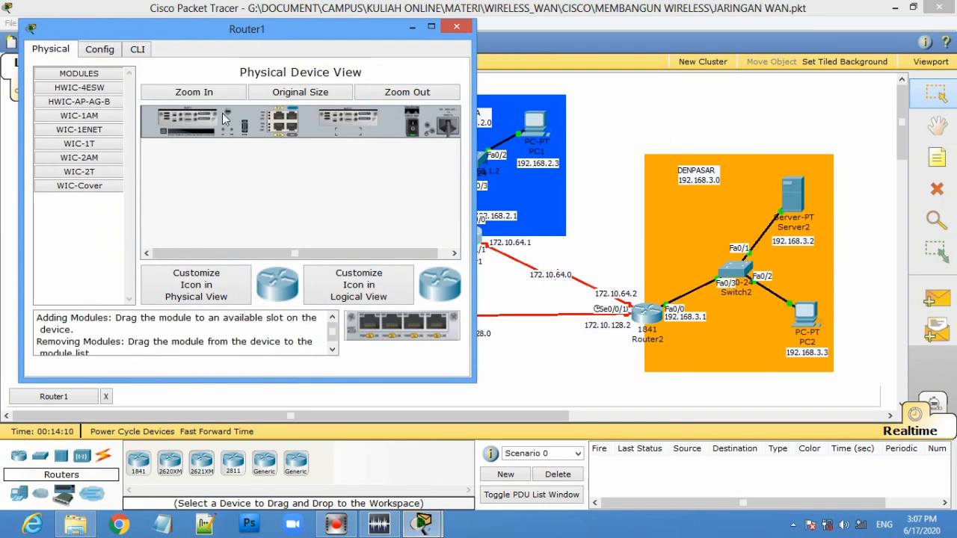
pyautogui.moveTo(204, 28); pyautogui.dragTo(618, 73)
pyautogui.moveTo(888, 254); pyautogui.dragTo(750, 232)
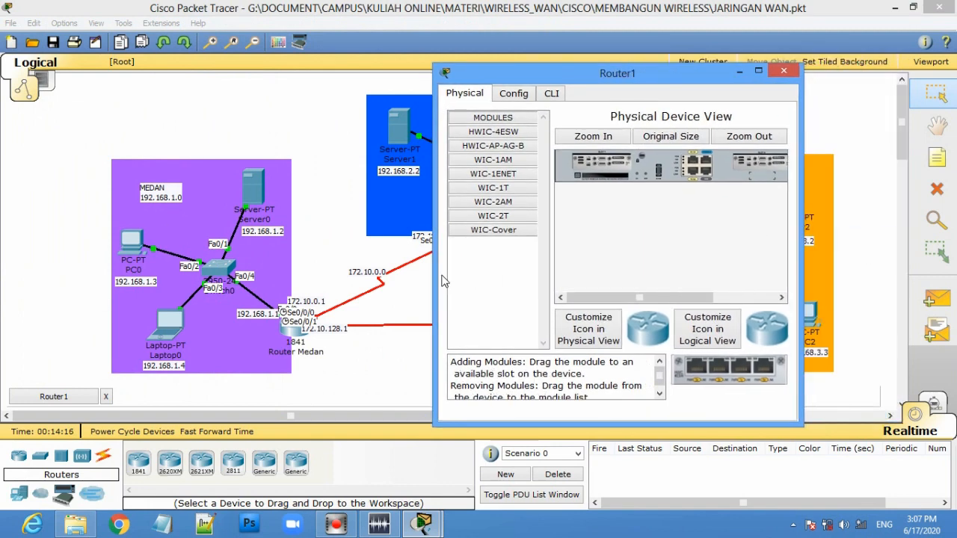
# Move Router1's window off the router icon and open the configuration of its Serial0/1/0 interface.
pyautogui.moveTo(486, 72); pyautogui.dragTo(518, 90)
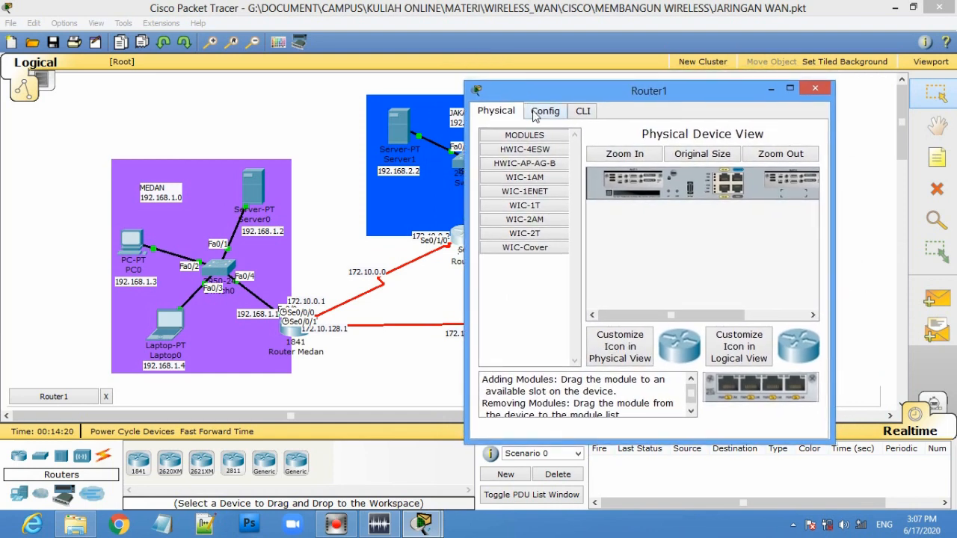
pyautogui.click(535, 114)
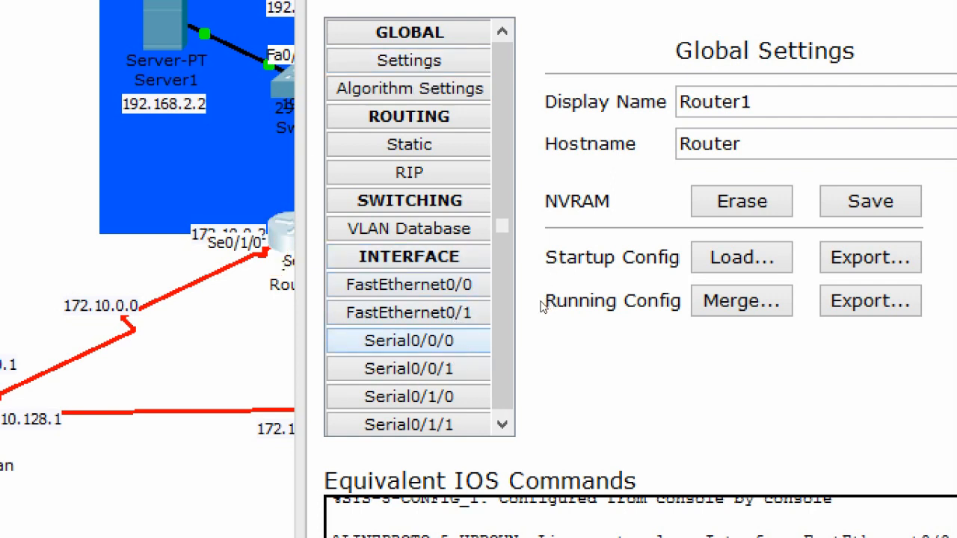
pyautogui.click(445, 400)
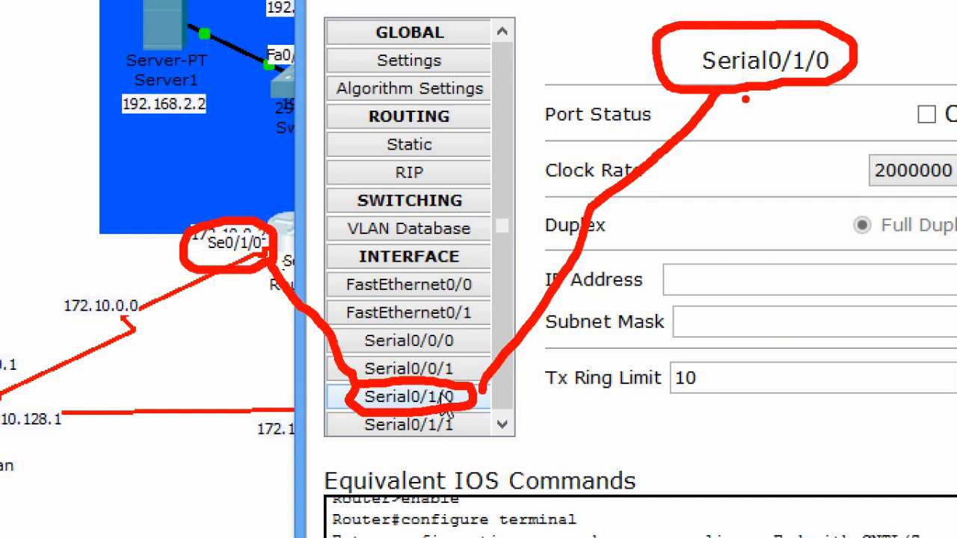
pyautogui.press('Escape')
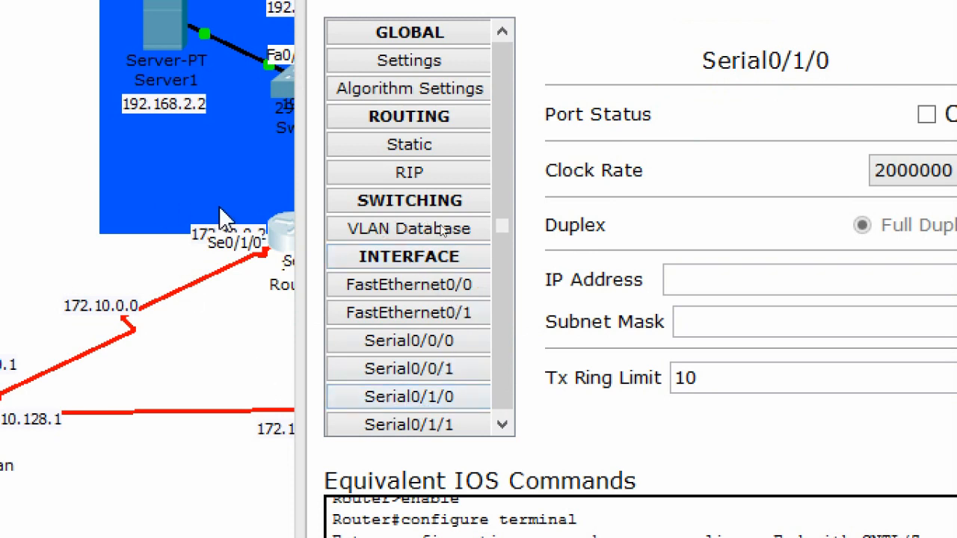
# Shift Router1 slightly down in the topology so Se0/1/0 clears the 172.10.0.2 label, and bring back its configuration window.
pyautogui.moveTo(270, 226); pyautogui.dragTo(274, 245)
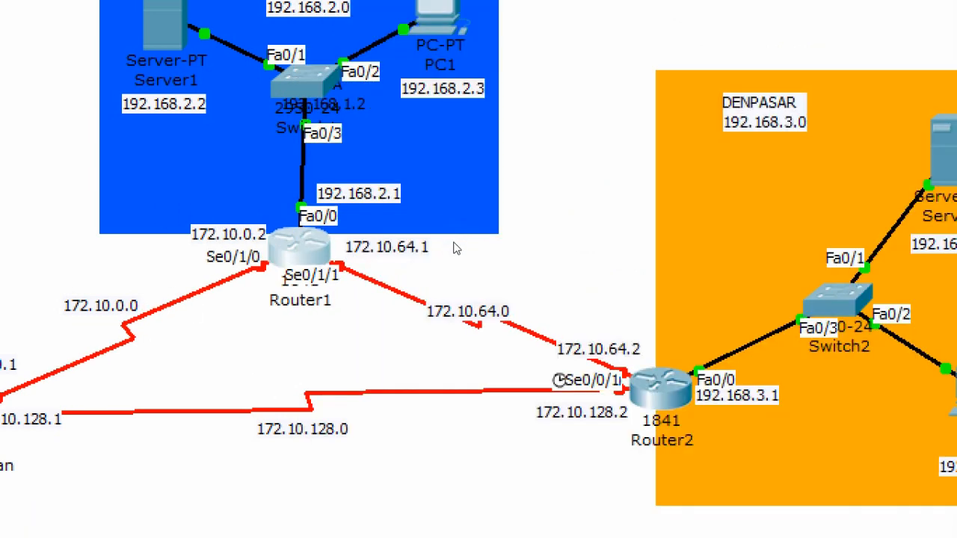
pyautogui.click(274, 247)
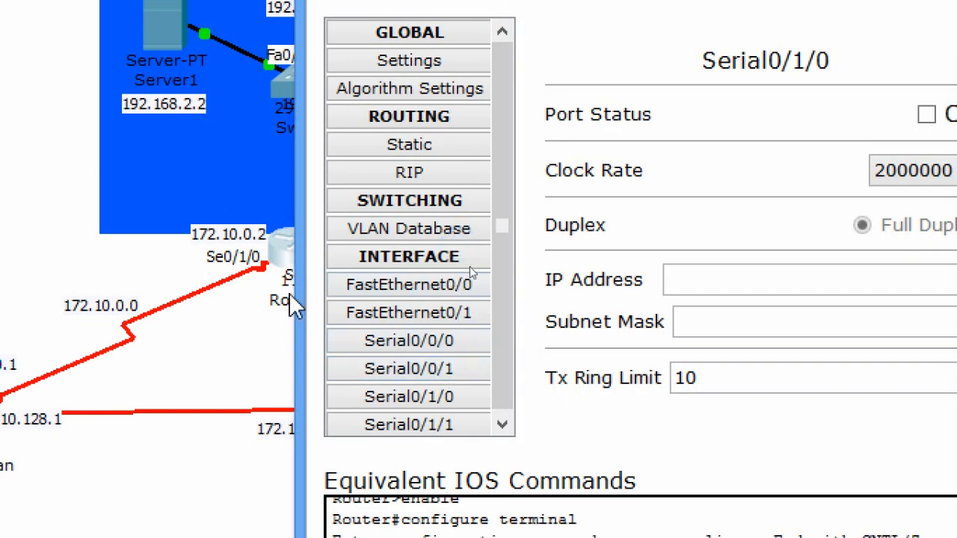
# Set the Serial0/1/0 interface's IP address to 172.10.0.2 with subnet mask 255.255.192.0.
pyautogui.click(714, 281)
pyautogui.write('172')
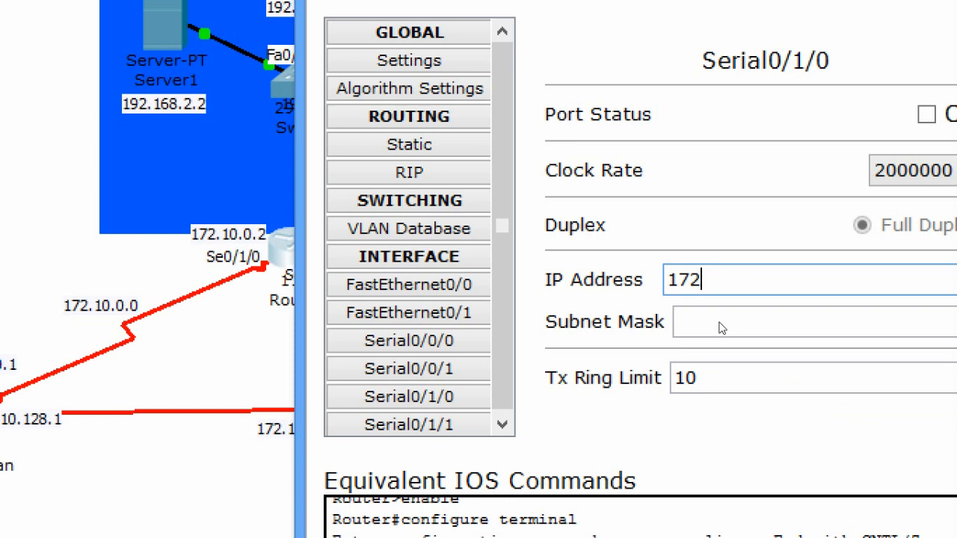
pyautogui.write('.10.0.')
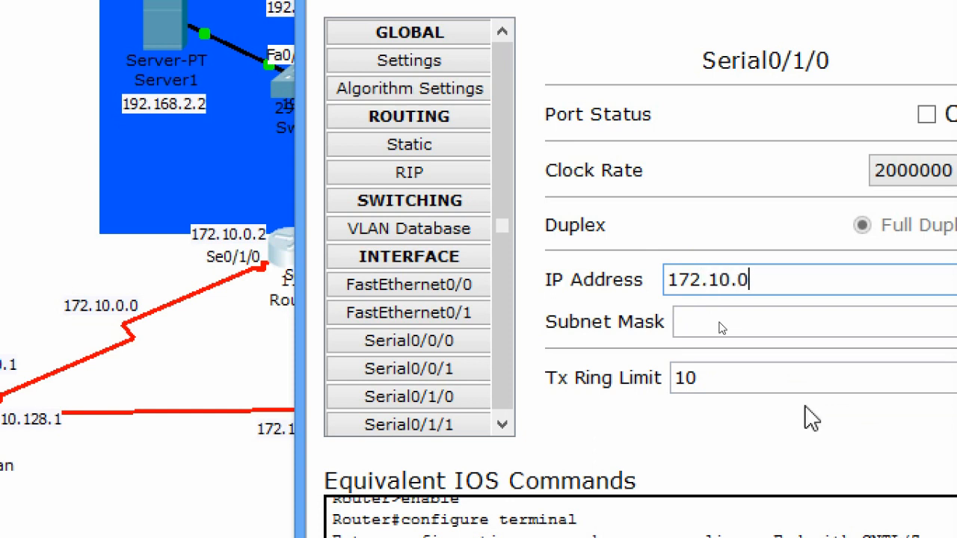
pyautogui.write('2')
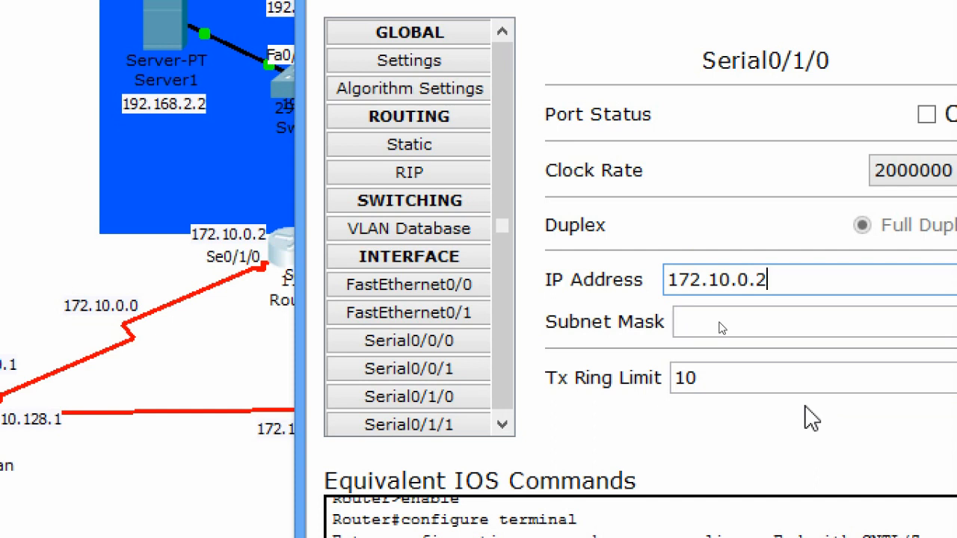
pyautogui.click(754, 331)
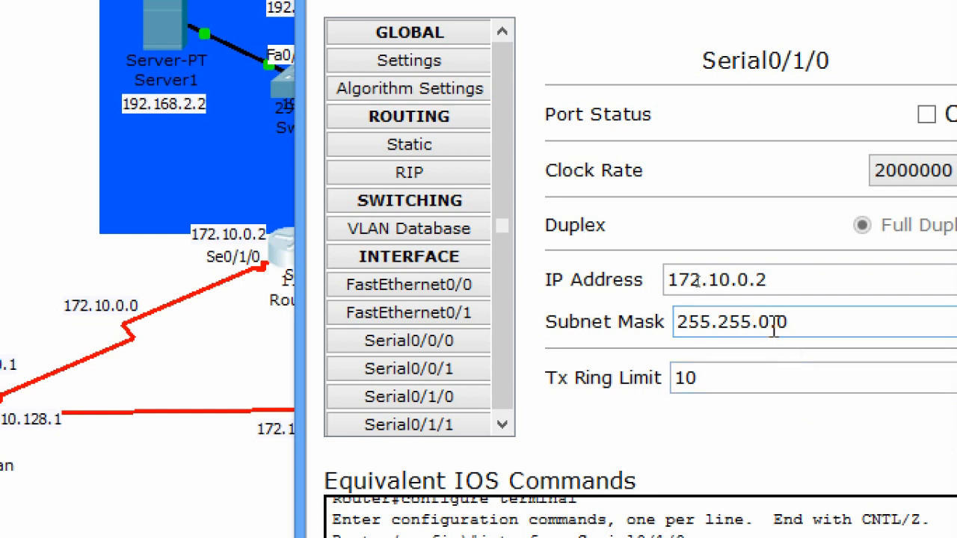
pyautogui.moveTo(717, 323); pyautogui.dragTo(757, 329)
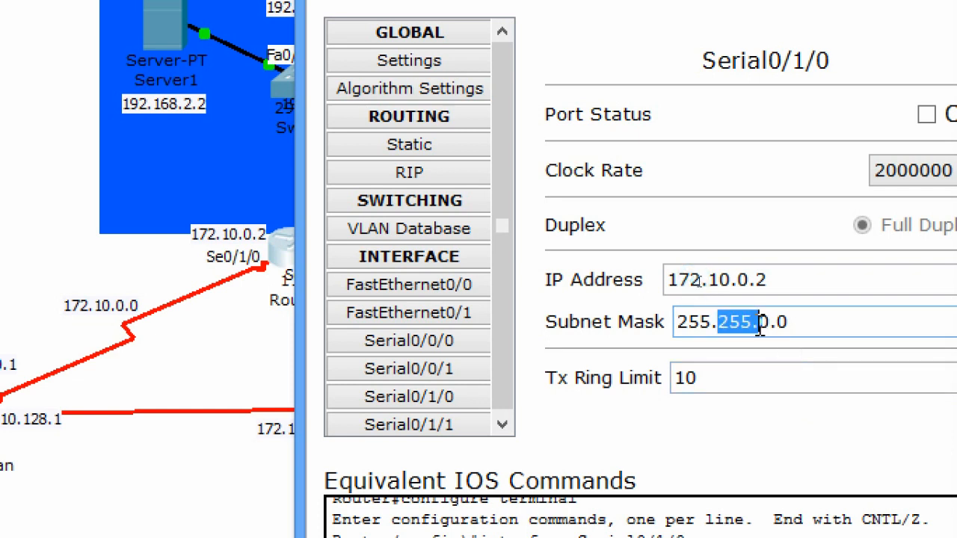
pyautogui.doubleClick(762, 323)
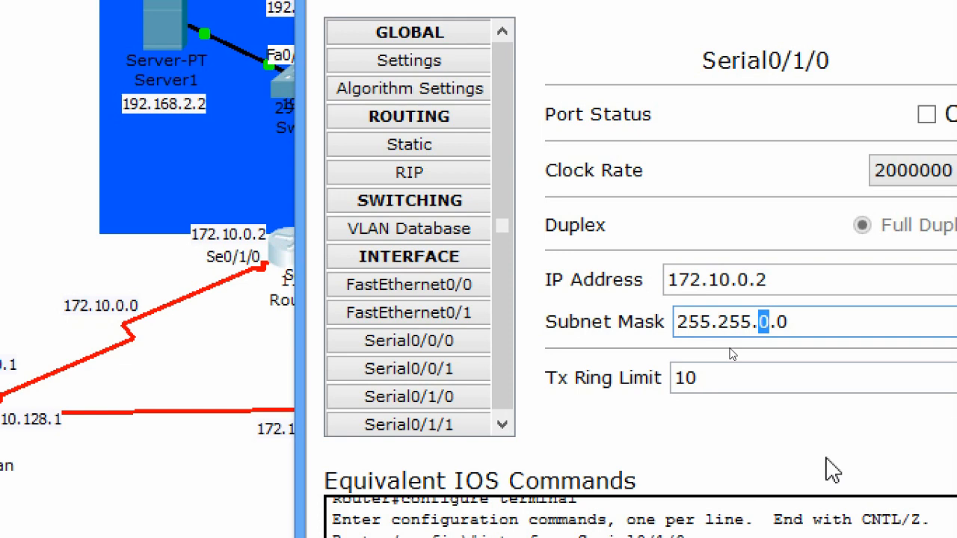
pyautogui.write('192')
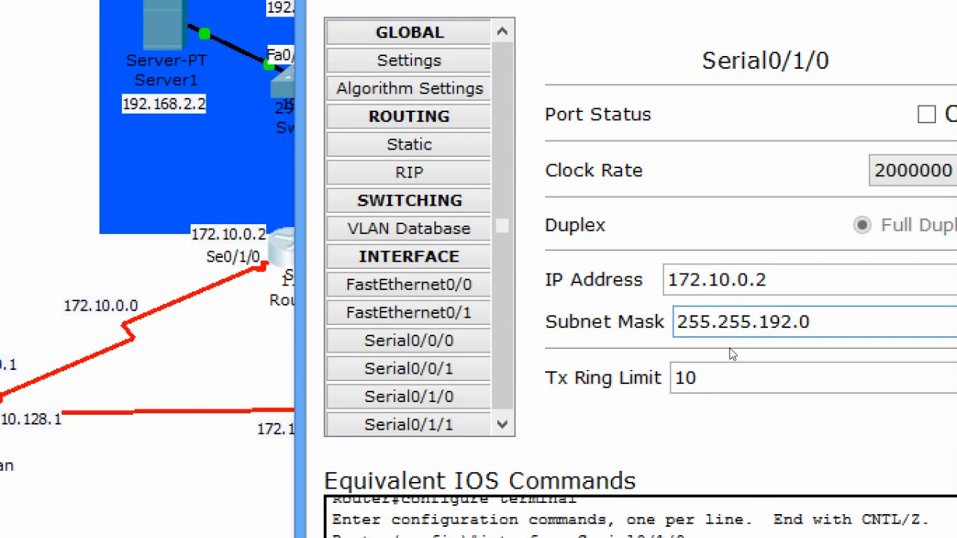
pyautogui.click(729, 351)
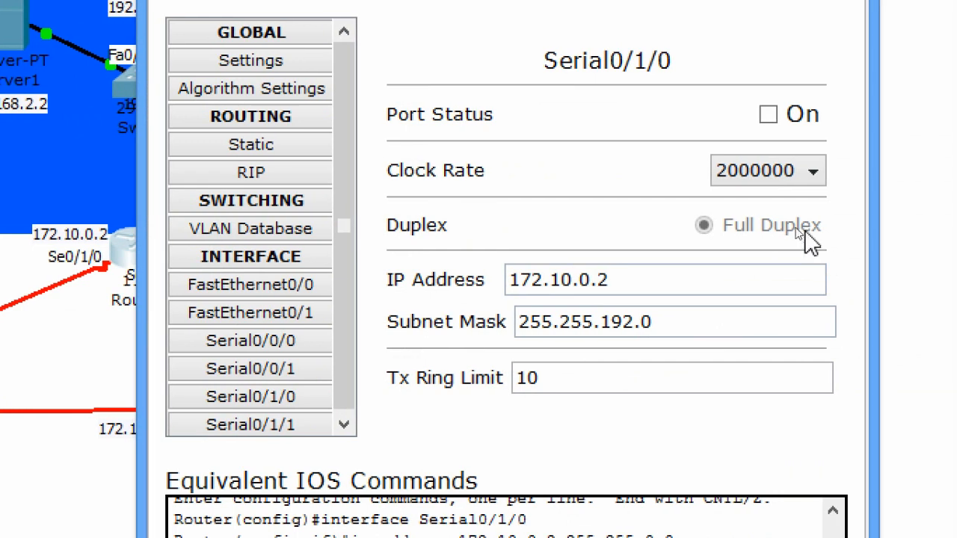
# Turn on the port status of Router1's Serial0/1/0 interface.
pyautogui.click(768, 114)
pyautogui.click(768, 114)
pyautogui.click(768, 115)
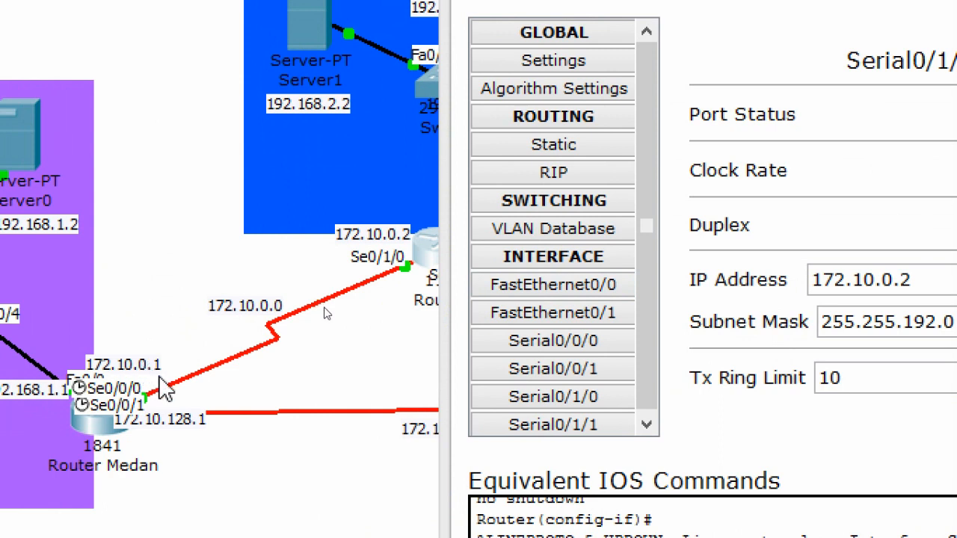
pyautogui.moveTo(349, 279)
pyautogui.mouseDown()
pyautogui.moveTo(351, 288)
pyautogui.moveTo(403, 289)
pyautogui.moveTo(423, 254)
pyautogui.moveTo(359, 247)
pyautogui.moveTo(354, 273)
pyautogui.mouseUp()
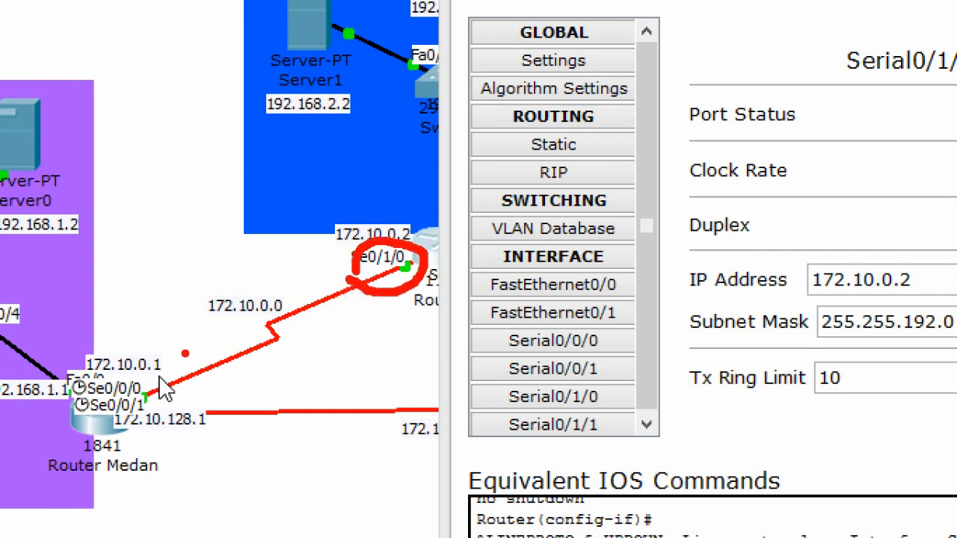
pyautogui.moveTo(160, 366)
pyautogui.mouseDown()
pyautogui.moveTo(107, 390)
pyautogui.moveTo(138, 422)
pyautogui.moveTo(160, 371)
pyautogui.mouseUp()
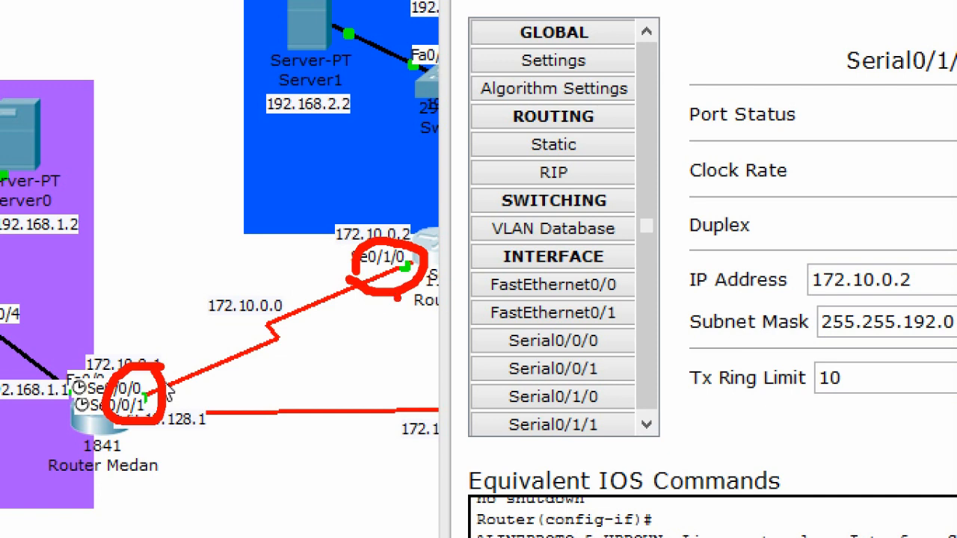
pyautogui.moveTo(630, 121)
pyautogui.mouseDown()
pyautogui.moveTo(526, 105)
pyautogui.moveTo(493, 124)
pyautogui.moveTo(502, 183)
pyautogui.moveTo(580, 184)
pyautogui.moveTo(619, 133)
pyautogui.mouseUp()
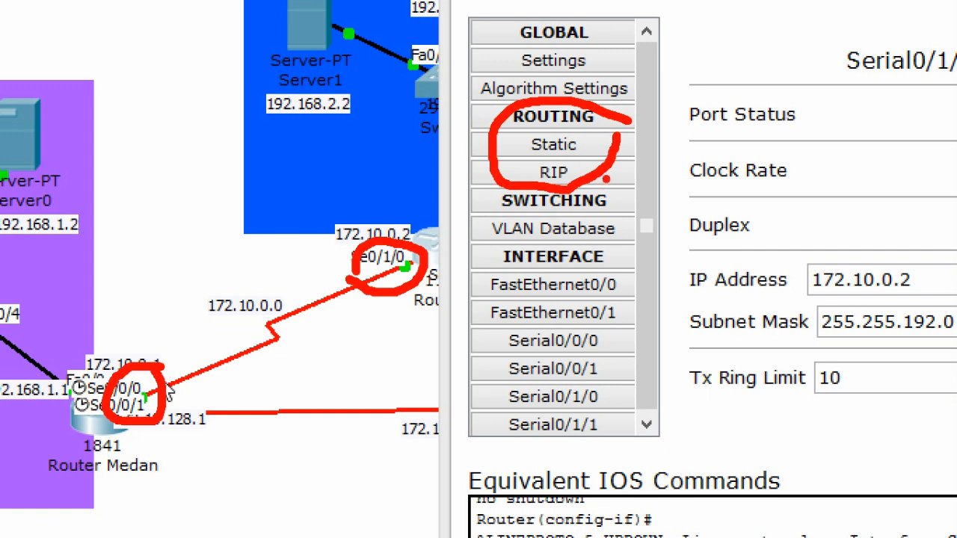
pyautogui.moveTo(606, 178)
pyautogui.mouseDown()
pyautogui.moveTo(605, 162)
pyautogui.moveTo(532, 157)
pyautogui.moveTo(520, 191)
pyautogui.moveTo(553, 192)
pyautogui.mouseUp()
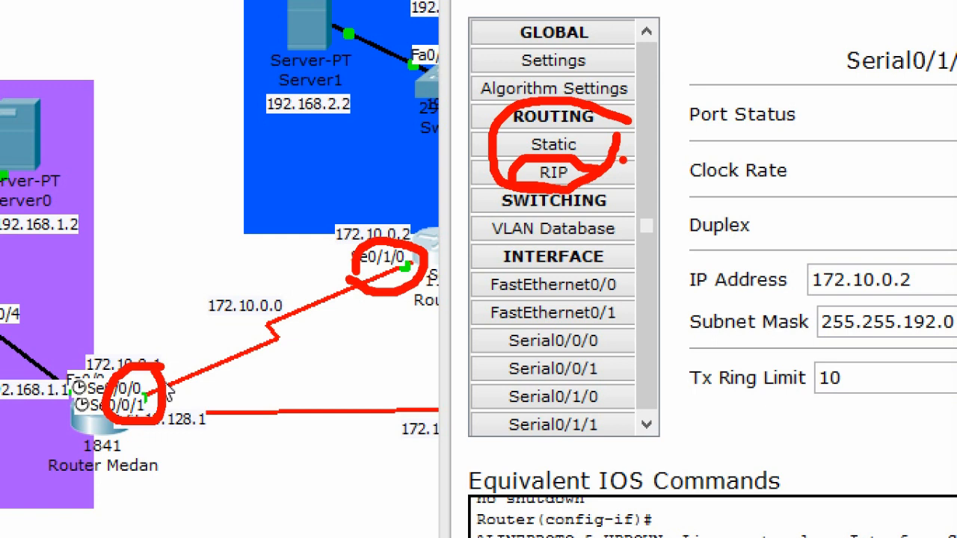
pyautogui.press('Escape')
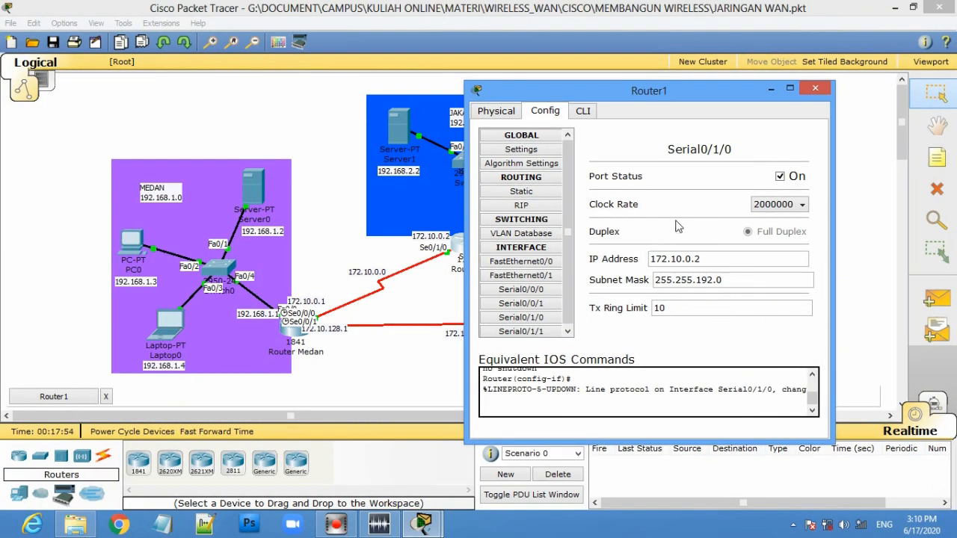
# Close and reopen Router1's configuration window, narrow it and move it over the DENPASAR area, leaving Router1 in view.
pyautogui.click(813, 91)
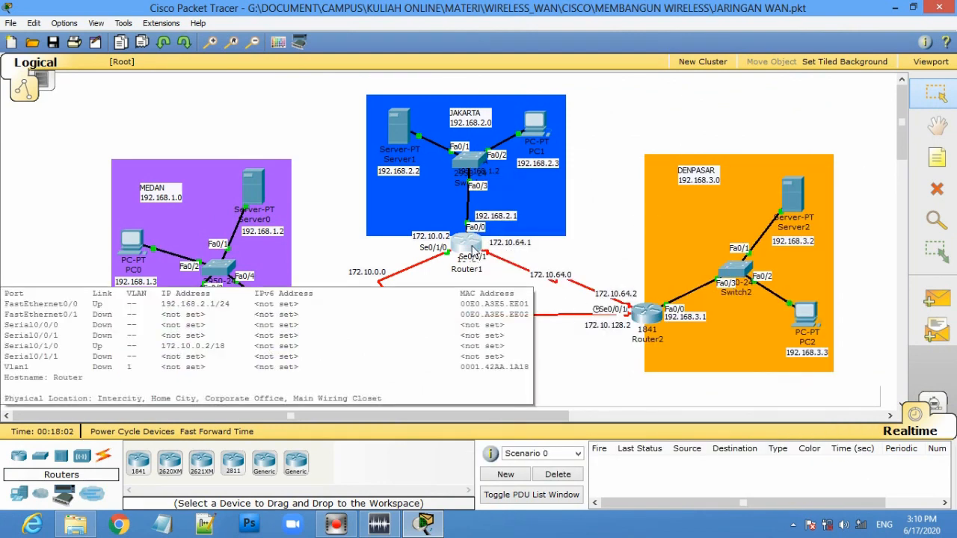
pyautogui.click(471, 251)
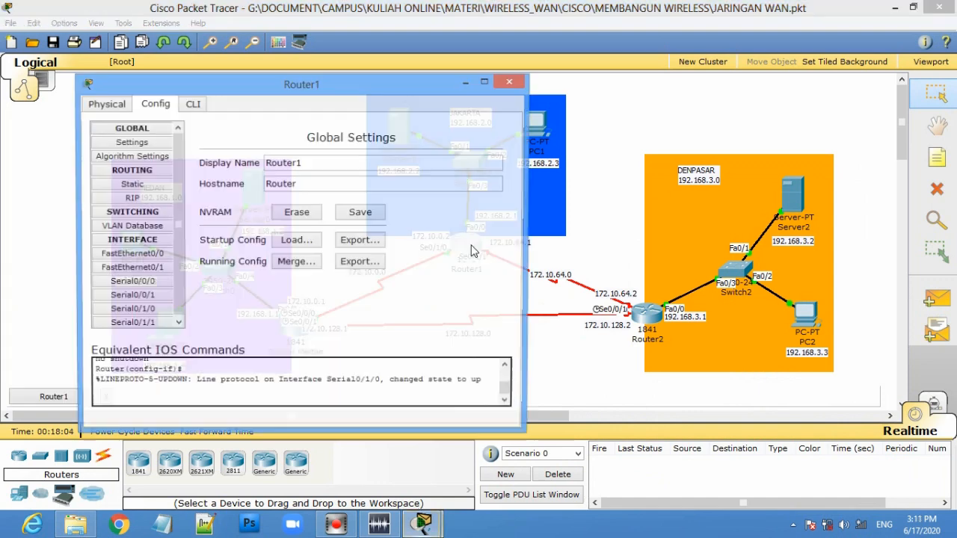
pyautogui.moveTo(527, 231); pyautogui.dragTo(443, 232)
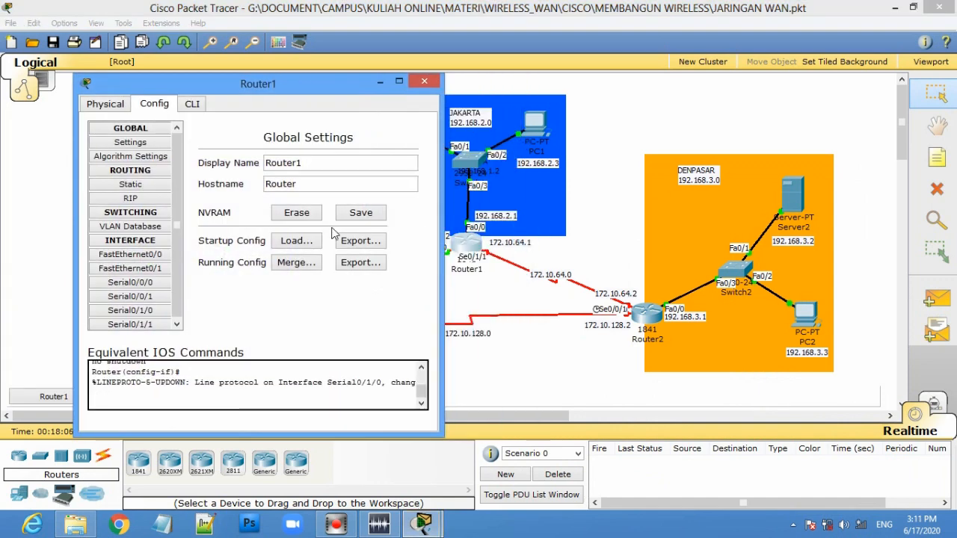
pyautogui.moveTo(266, 84); pyautogui.dragTo(695, 94)
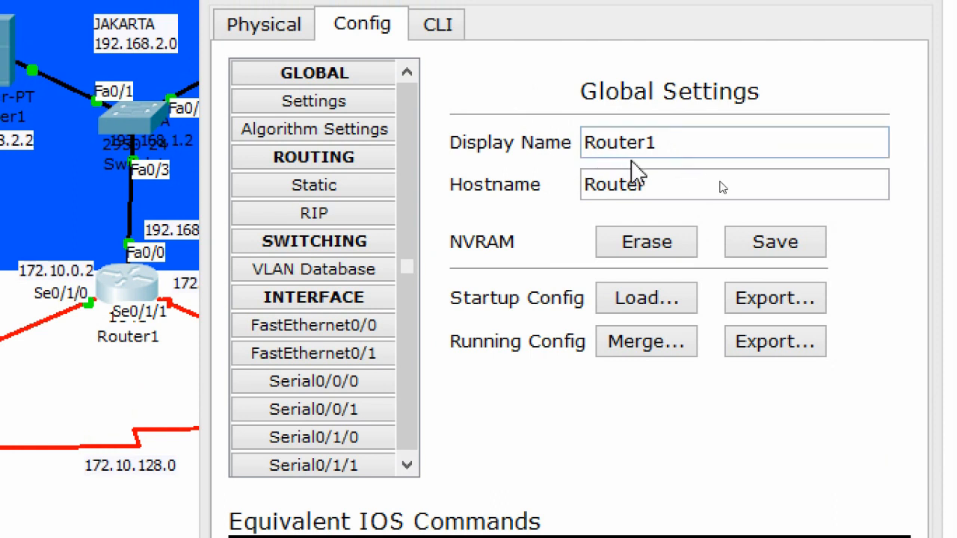
# Change Router1's display name to Router Jakarta.
pyautogui.moveTo(661, 143); pyautogui.dragTo(607, 142)
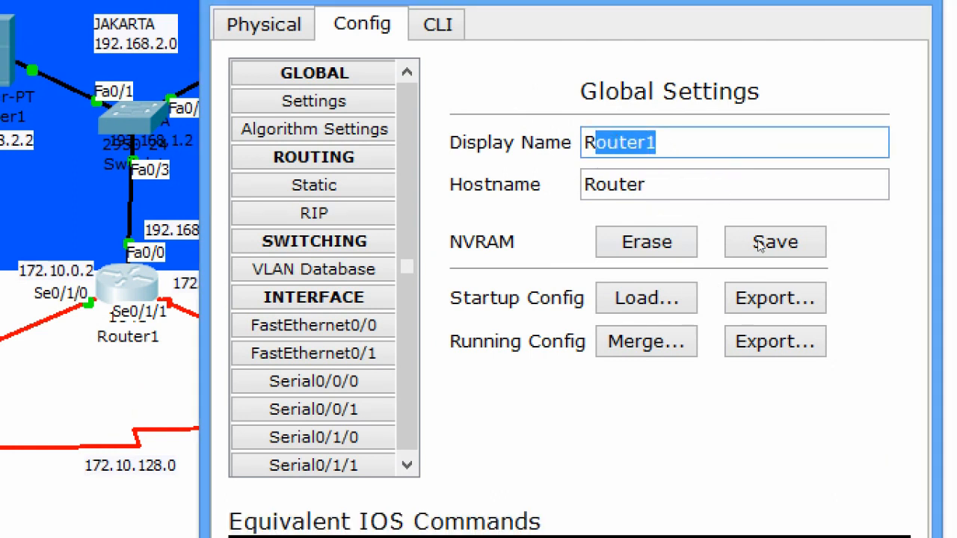
pyautogui.write('outer')
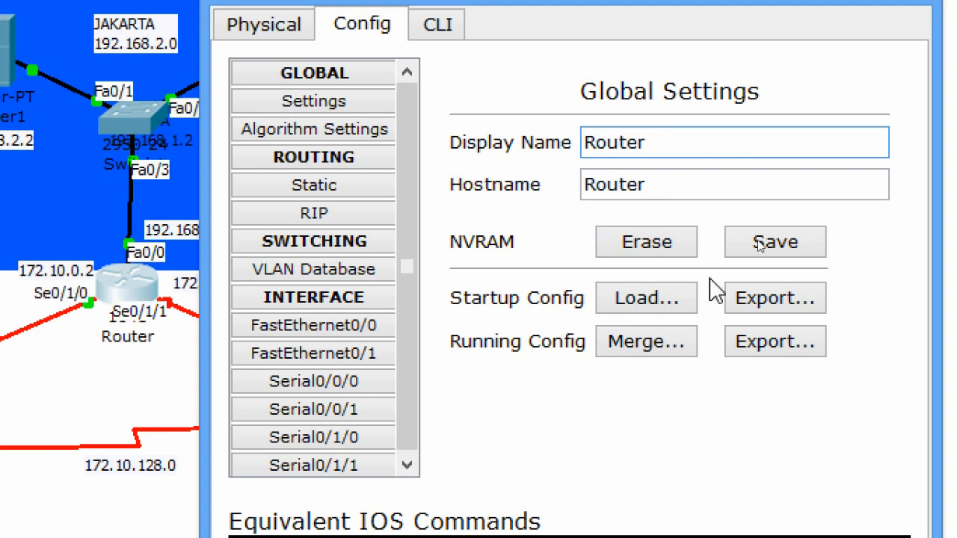
pyautogui.write(' Jakarta')
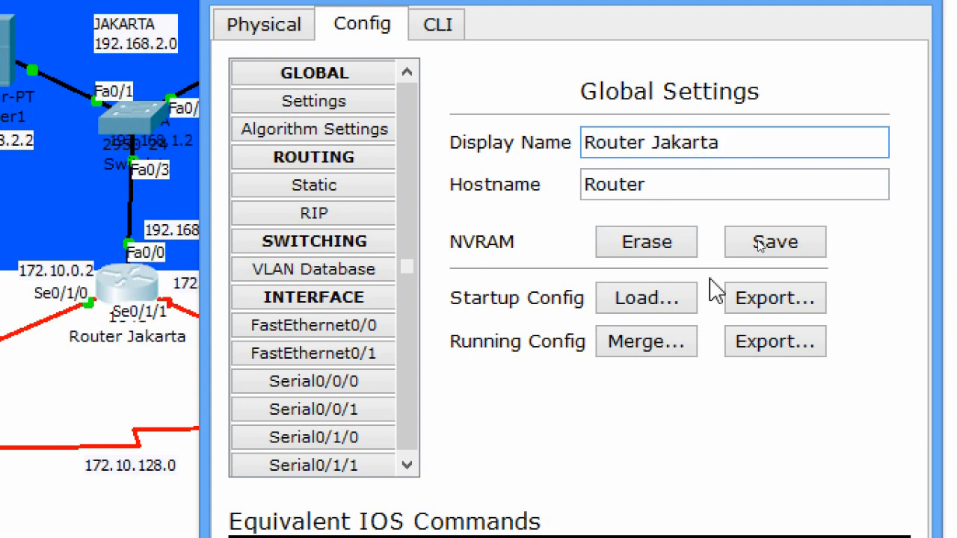
pyautogui.moveTo(734, 160)
pyautogui.mouseDown()
pyautogui.moveTo(583, 167)
pyautogui.moveTo(676, 104)
pyautogui.moveTo(736, 147)
pyautogui.mouseUp()
pyautogui.moveTo(575, 158)
pyautogui.mouseDown()
pyautogui.moveTo(199, 314)
pyautogui.moveTo(127, 314)
pyautogui.moveTo(47, 355)
pyautogui.moveTo(161, 363)
pyautogui.moveTo(187, 345)
pyautogui.moveTo(184, 288)
pyautogui.mouseUp()
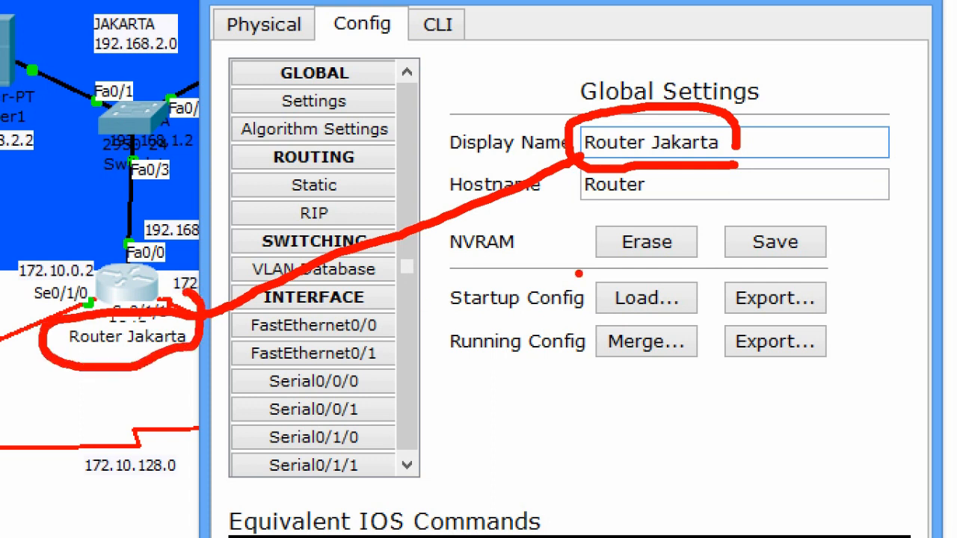
pyautogui.press('Escape')
# Set the hostname of Router Jakarta to RJakarta.
pyautogui.click(756, 194)
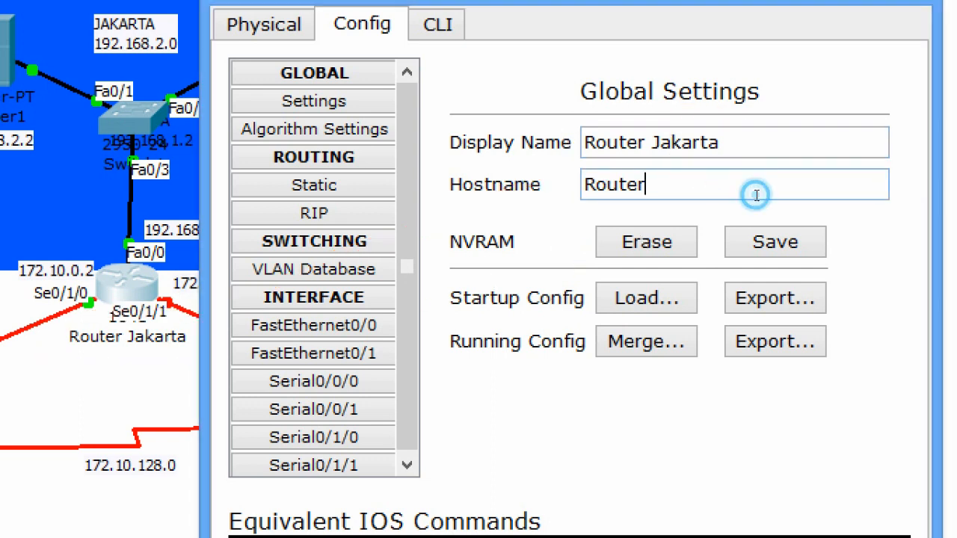
pyautogui.moveTo(756, 194); pyautogui.dragTo(604, 192)
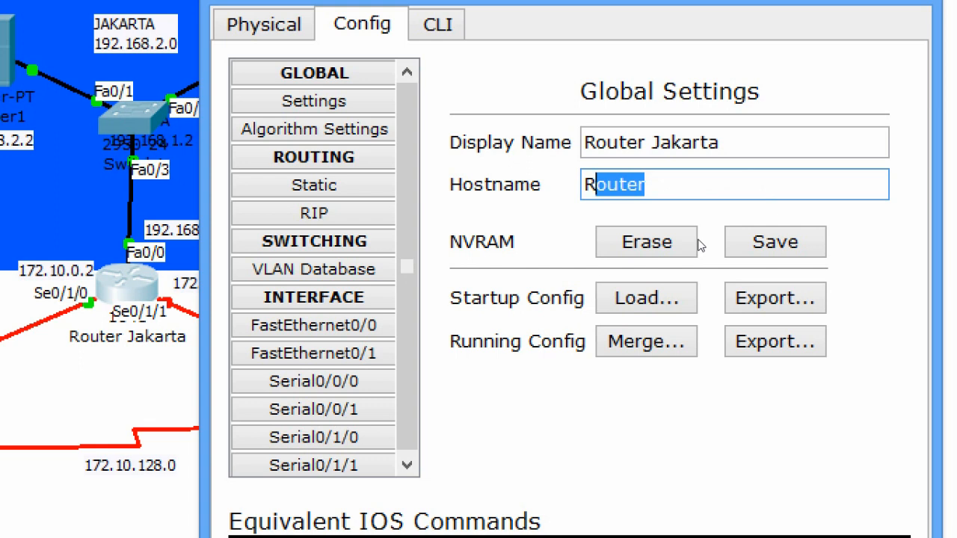
pyautogui.write('Jakarta')
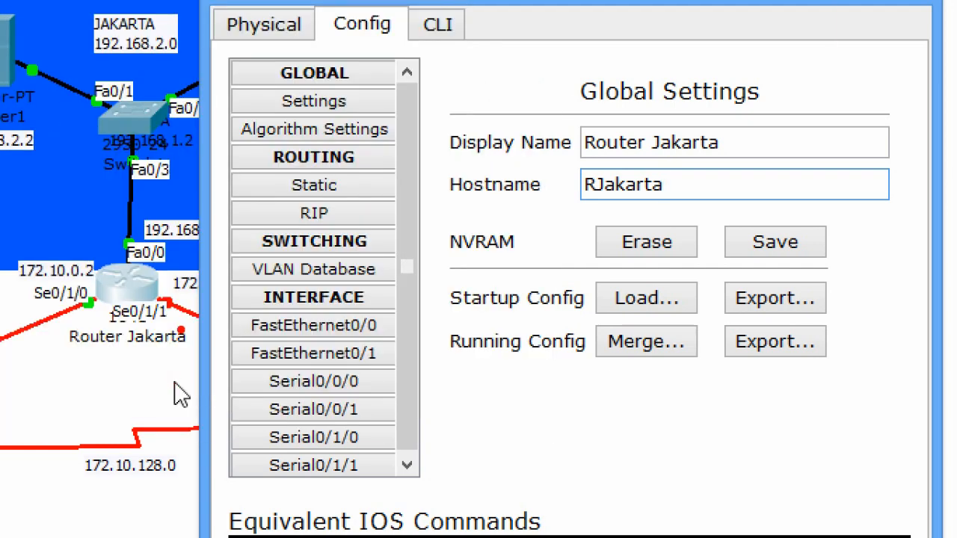
# Open the configuration of Router Jakarta's Serial0/1/1 interface, which faces the Denpasar router.
pyautogui.moveTo(180, 329)
pyautogui.mouseDown()
pyautogui.moveTo(112, 324)
pyautogui.moveTo(142, 281)
pyautogui.moveTo(166, 277)
pyautogui.moveTo(187, 313)
pyautogui.mouseUp()
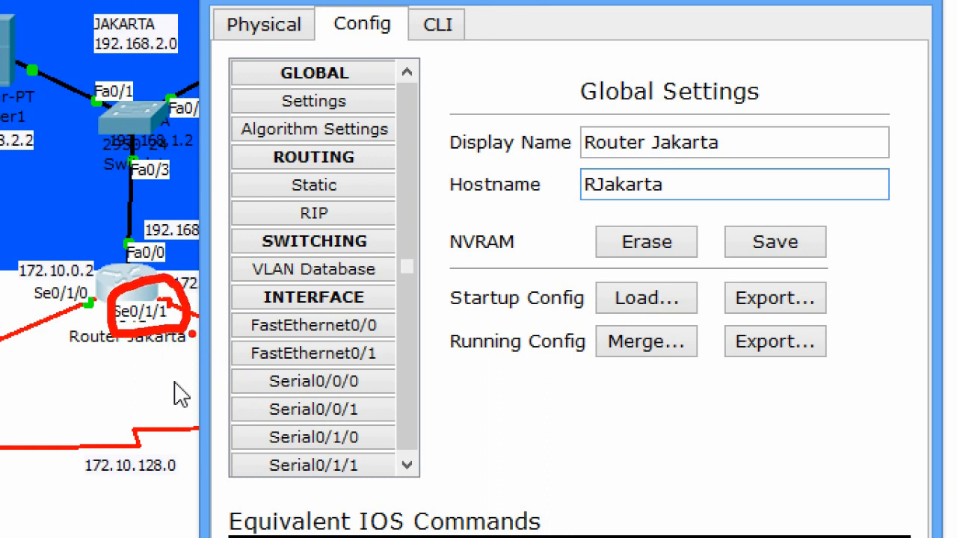
pyautogui.moveTo(181, 313)
pyautogui.mouseDown()
pyautogui.moveTo(227, 377)
pyautogui.moveTo(251, 447)
pyautogui.moveTo(373, 453)
pyautogui.moveTo(351, 490)
pyautogui.moveTo(257, 493)
pyautogui.moveTo(251, 453)
pyautogui.mouseUp()
pyautogui.press('Escape')
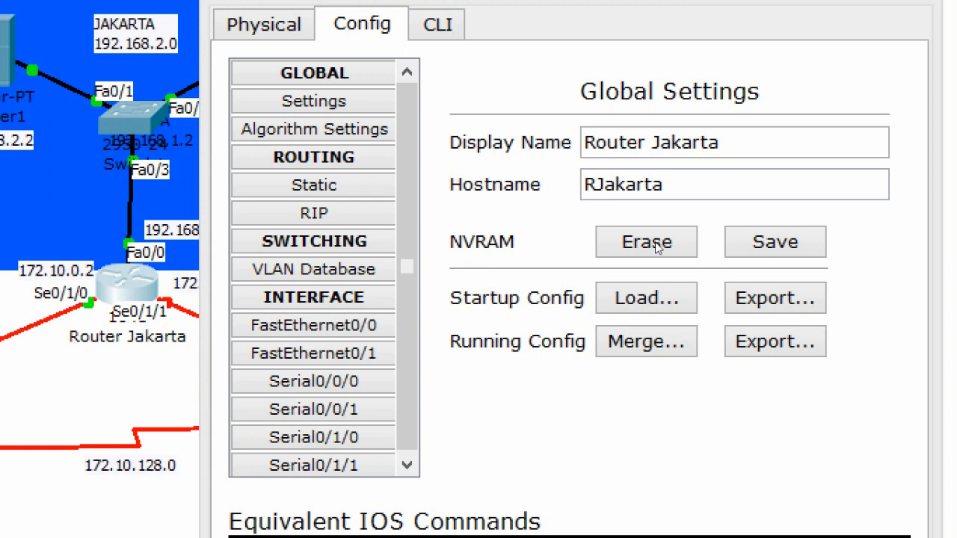
pyautogui.click(345, 466)
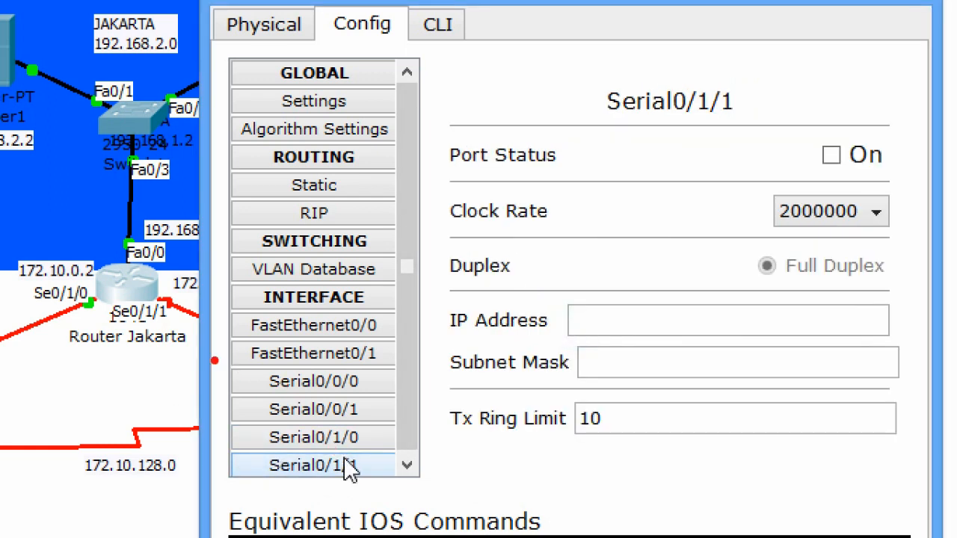
pyautogui.moveTo(590, 122)
pyautogui.mouseDown()
pyautogui.moveTo(748, 133)
pyautogui.moveTo(672, 69)
pyautogui.moveTo(590, 108)
pyautogui.moveTo(595, 119)
pyautogui.moveTo(413, 326)
pyautogui.moveTo(370, 458)
pyautogui.moveTo(284, 448)
pyautogui.moveTo(281, 494)
pyautogui.moveTo(372, 479)
pyautogui.mouseUp()
pyautogui.moveTo(269, 475)
pyautogui.mouseDown()
pyautogui.moveTo(161, 340)
pyautogui.moveTo(180, 273)
pyautogui.moveTo(100, 288)
pyautogui.moveTo(110, 335)
pyautogui.moveTo(156, 336)
pyautogui.mouseUp()
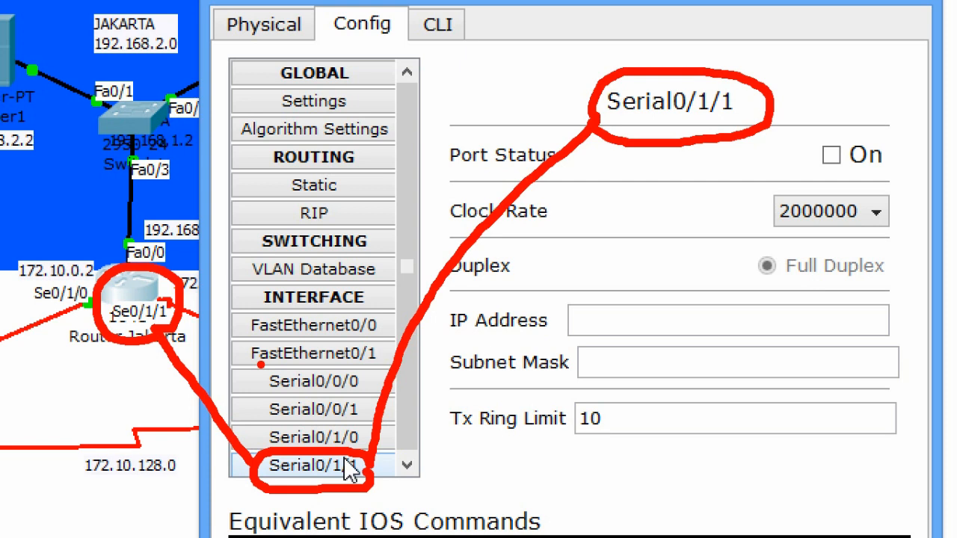
# Give Router Jakarta's Serial0/1/1 interface the IP address 172.10.64.1 and the subnet mask 255.255.192.0.
pyautogui.press('Escape')
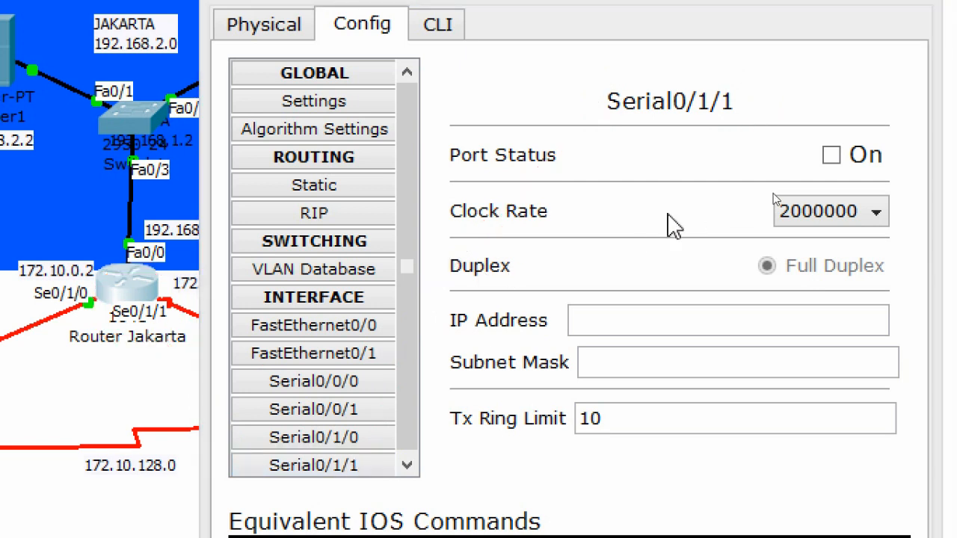
pyautogui.click(667, 313)
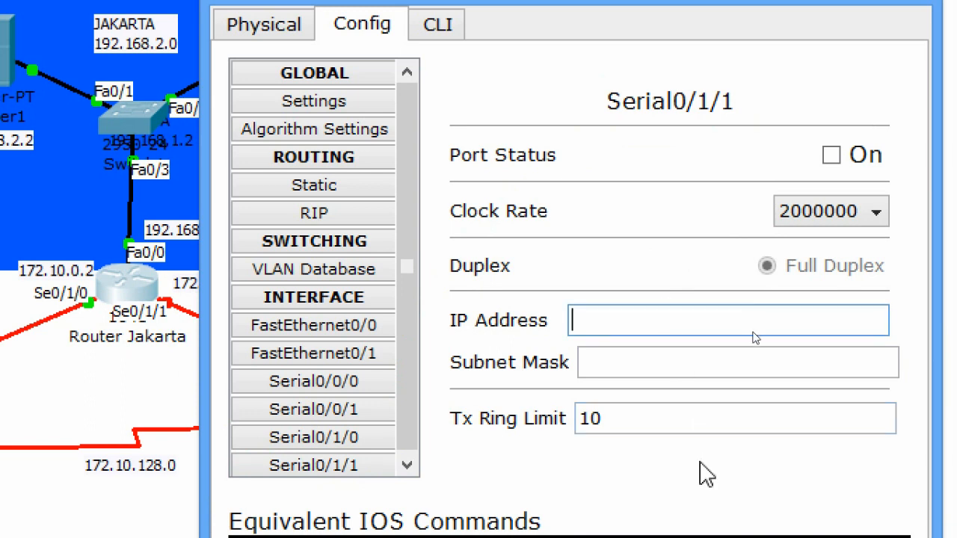
pyautogui.write('172.10')
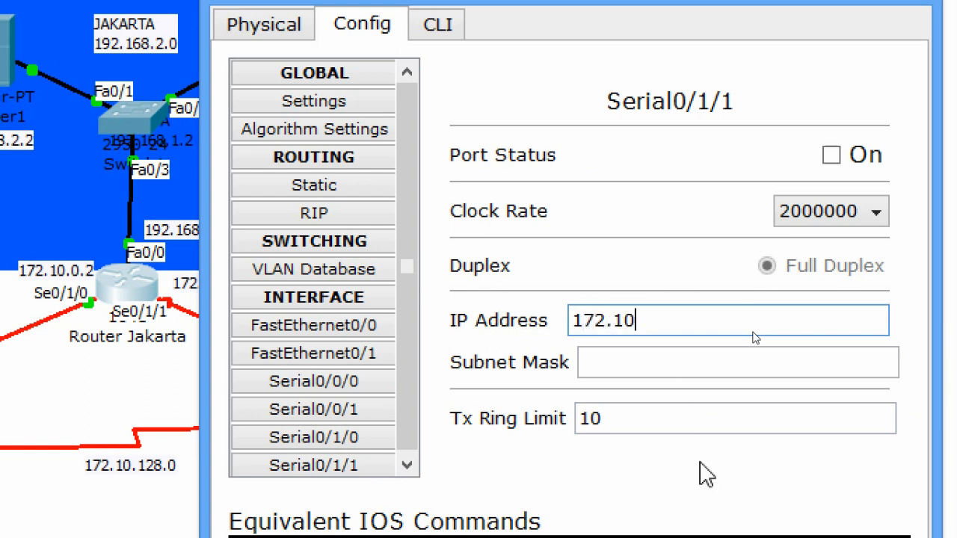
pyautogui.write('.')
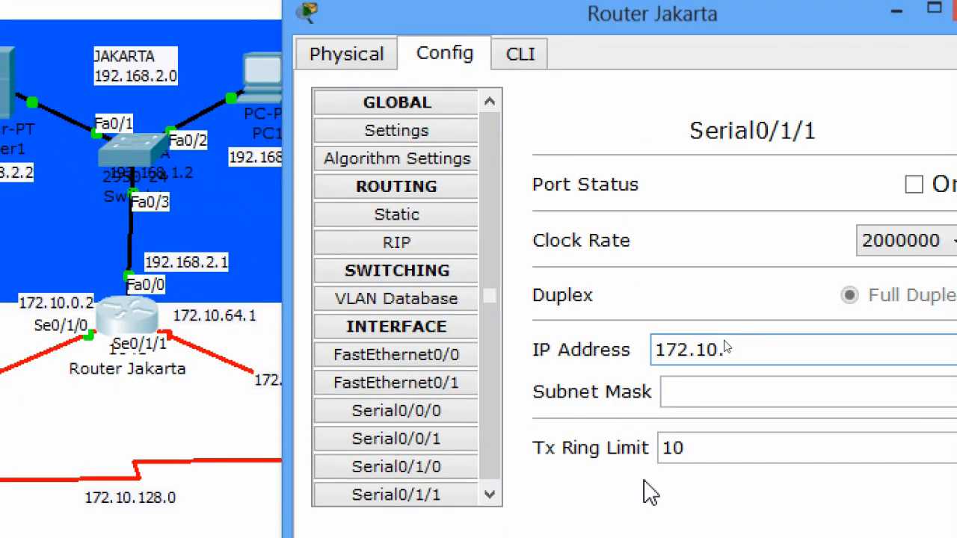
pyautogui.write('64')
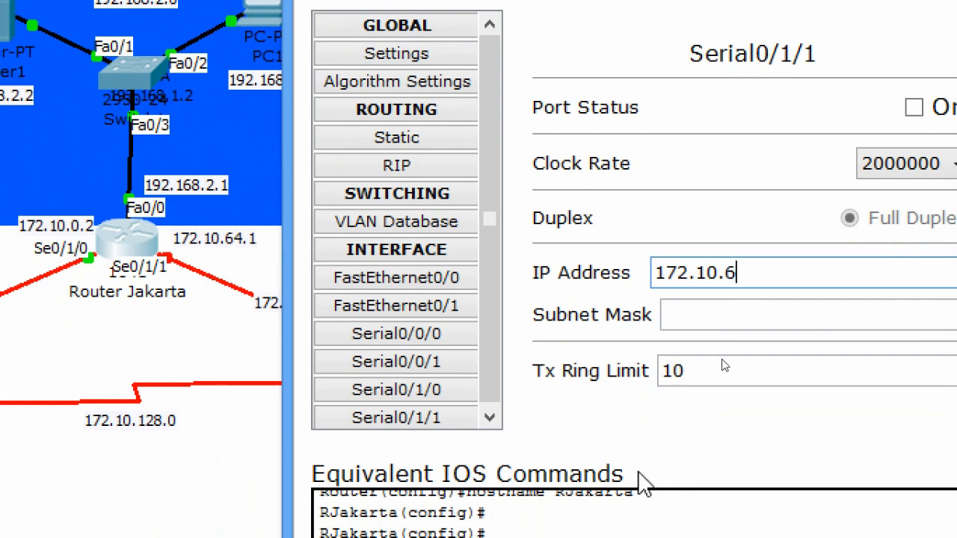
pyautogui.write('.1')
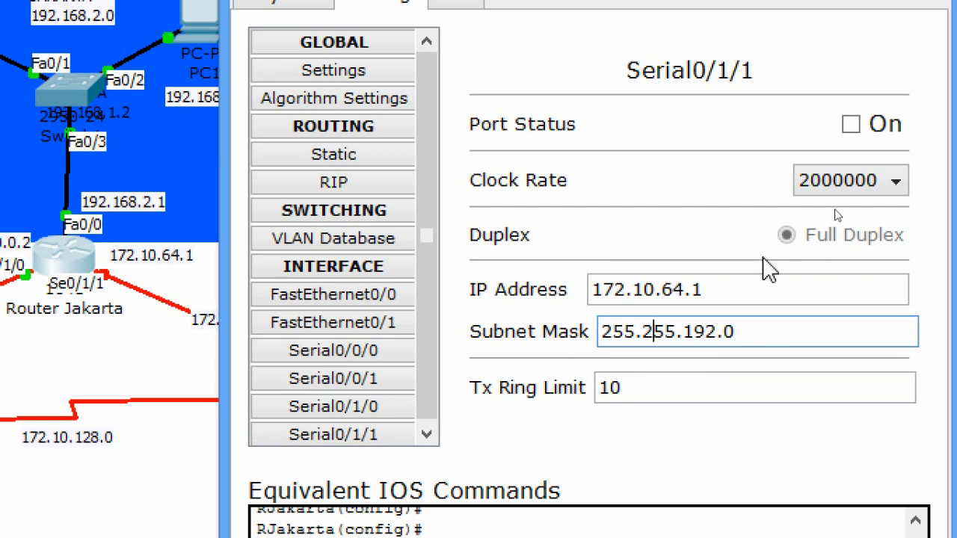
# Turn on the port status of Router Jakarta's Serial0/1/1 and close the router's configuration window.
pyautogui.click(836, 127)
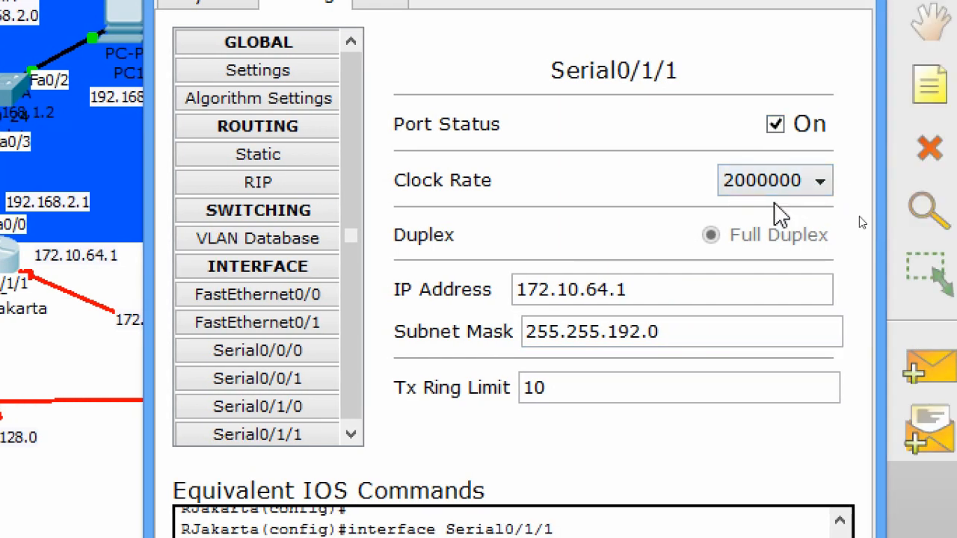
pyautogui.click(777, 205)
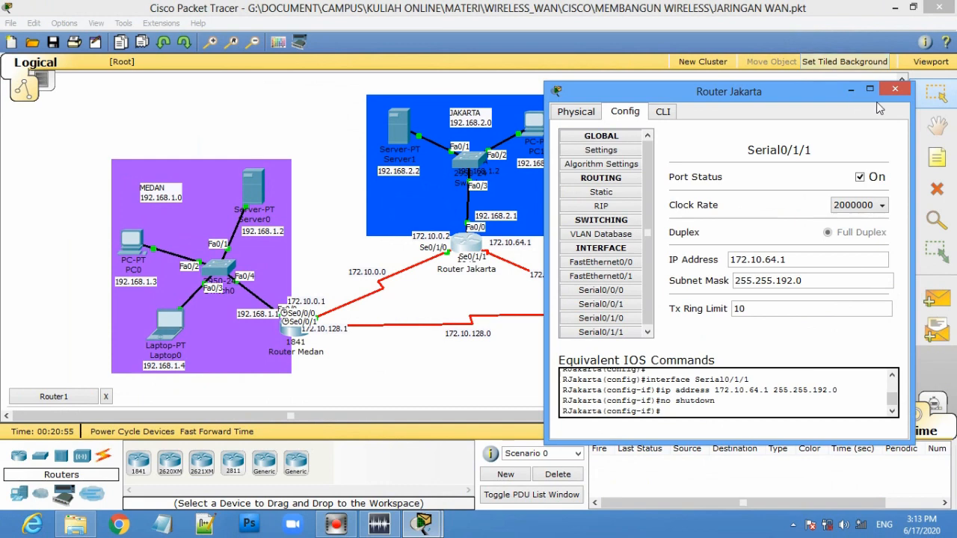
pyautogui.click(894, 89)
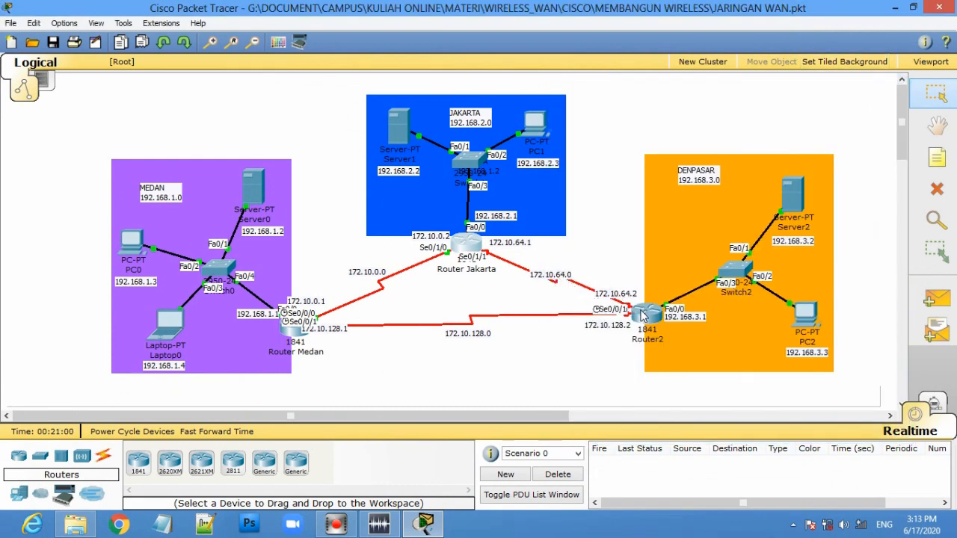
# Open Router2's configuration settings, narrow the window and move it over the DENPASAR area, leaving the serial links in view.
pyautogui.moveTo(642, 319)
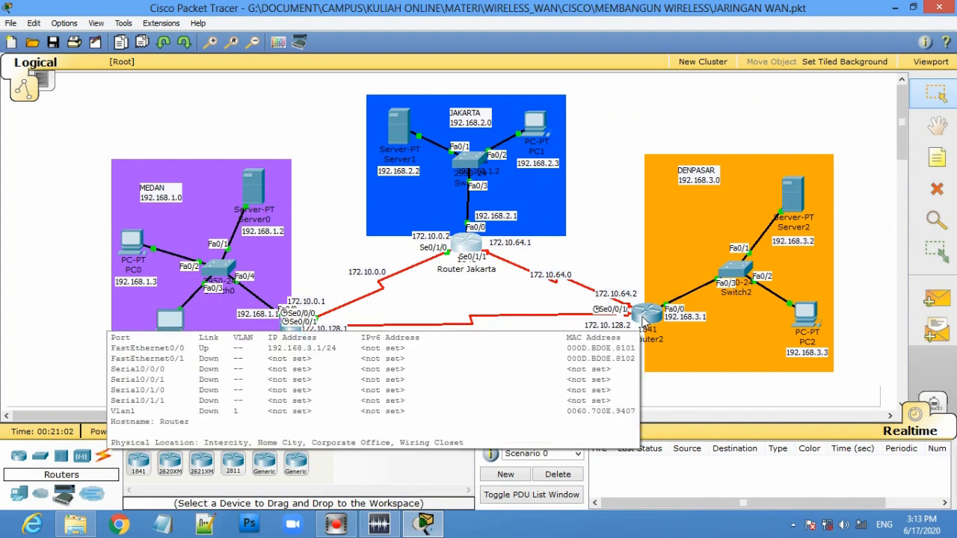
pyautogui.click(642, 320)
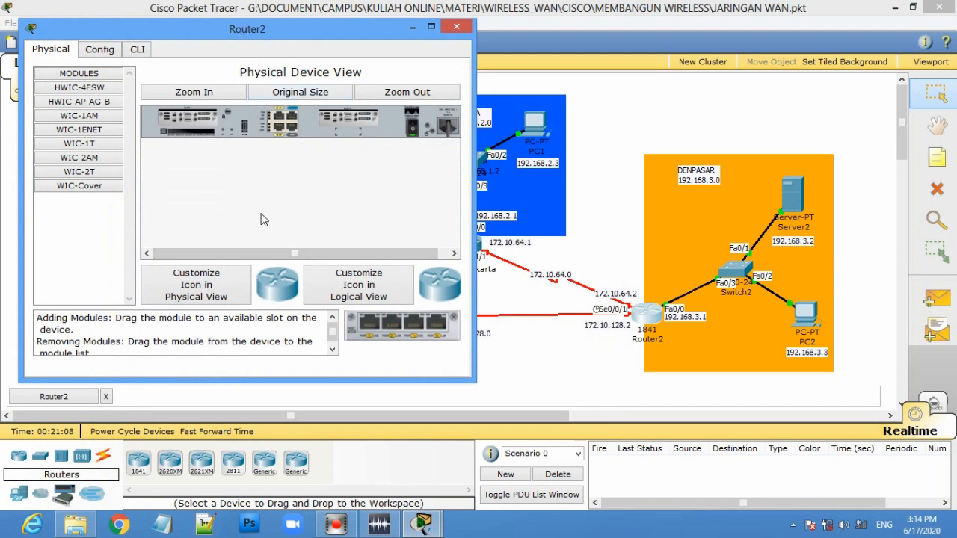
pyautogui.click(99, 49)
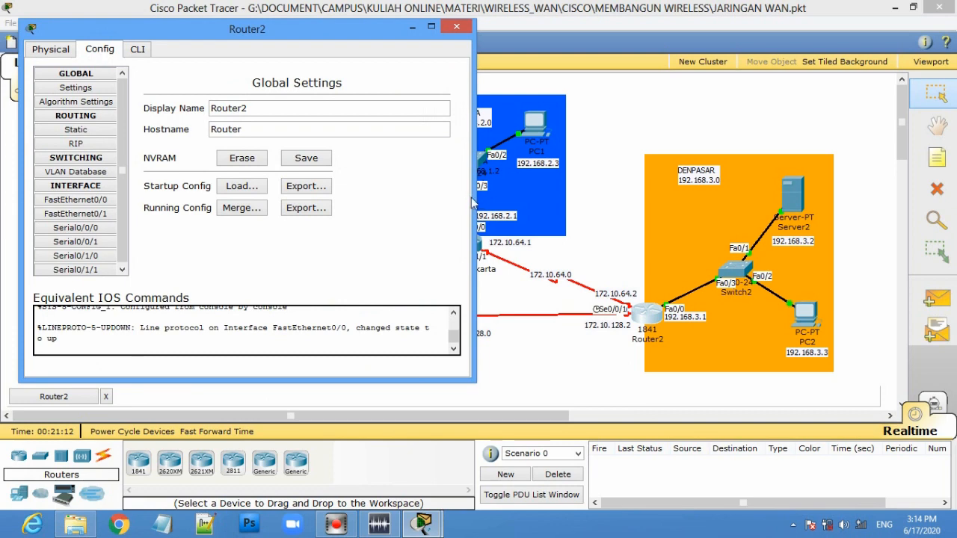
pyautogui.moveTo(474, 192); pyautogui.dragTo(388, 196)
pyautogui.moveTo(139, 34); pyautogui.dragTo(763, 124)
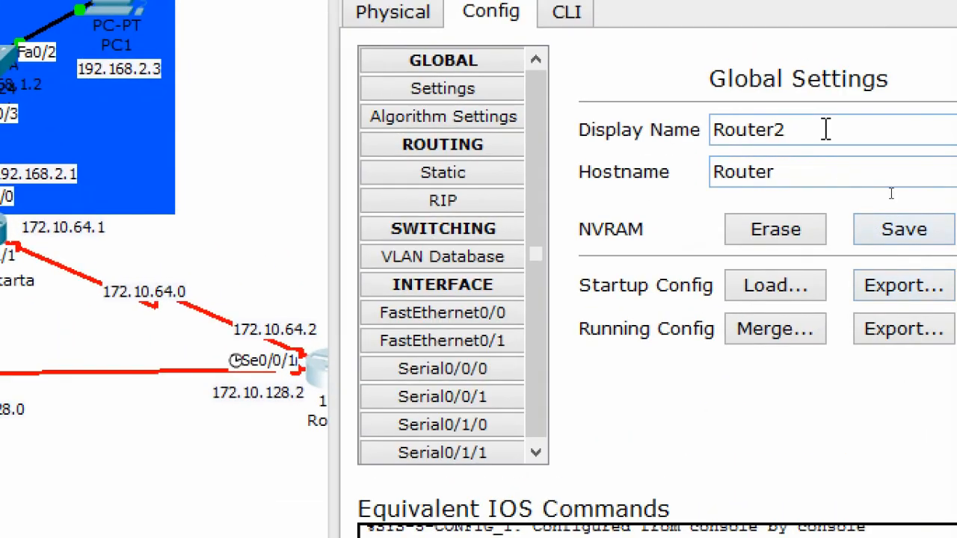
# Change Router2's display name to Router Denpasar.
pyautogui.moveTo(825, 130); pyautogui.dragTo(687, 133)
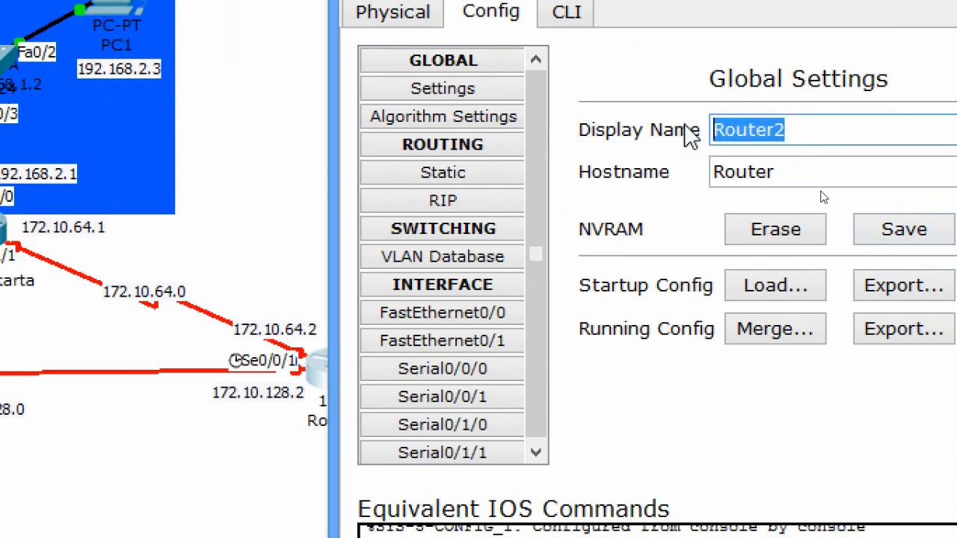
pyautogui.write('Router Denpas')
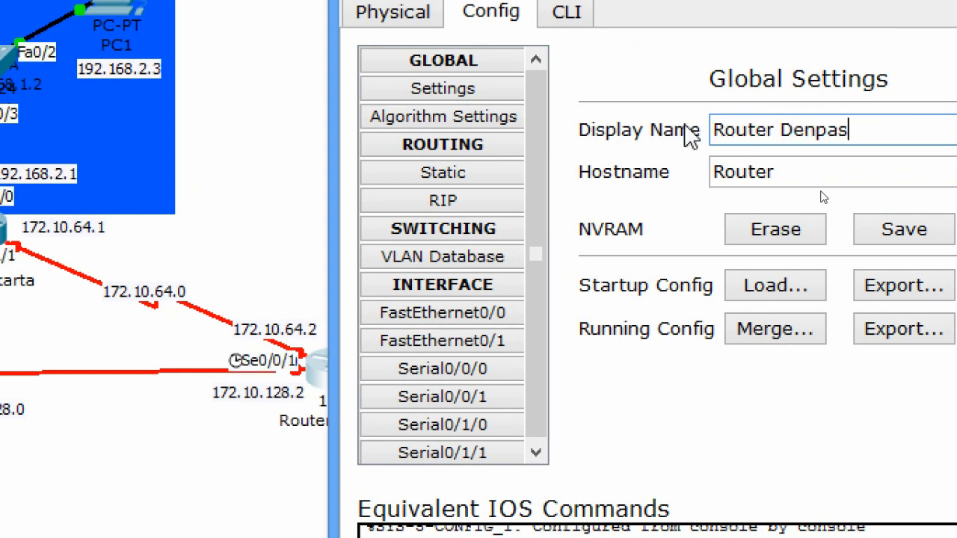
pyautogui.write('ar')
# Set the hostname of Router Denpasar to RDenpasar.
pyautogui.moveTo(798, 177); pyautogui.dragTo(735, 161)
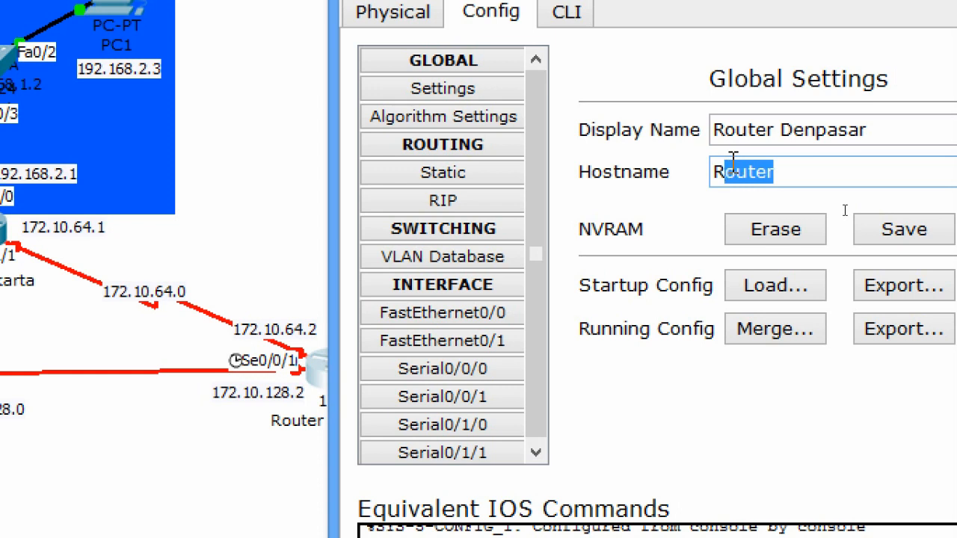
pyautogui.write('Denpasa')
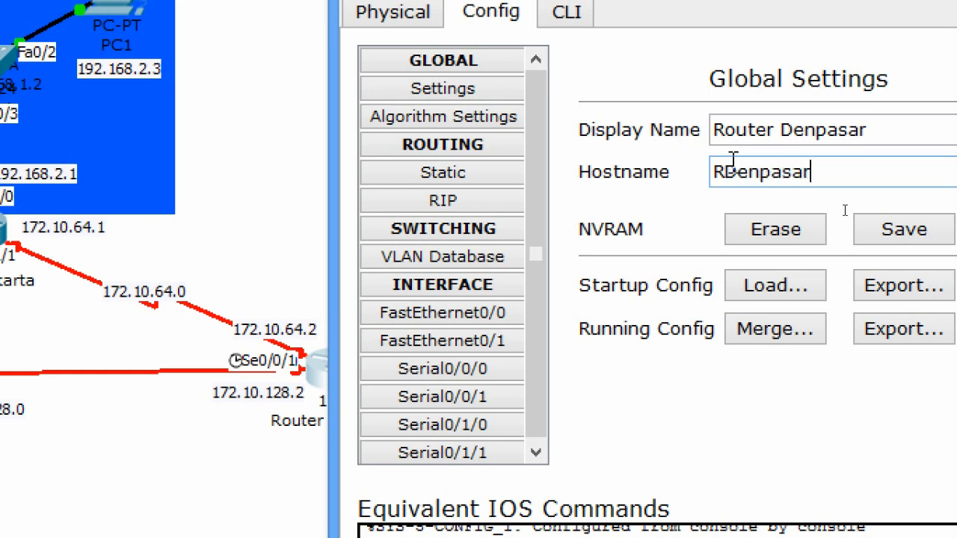
pyautogui.write('r')
pyautogui.press('Return')
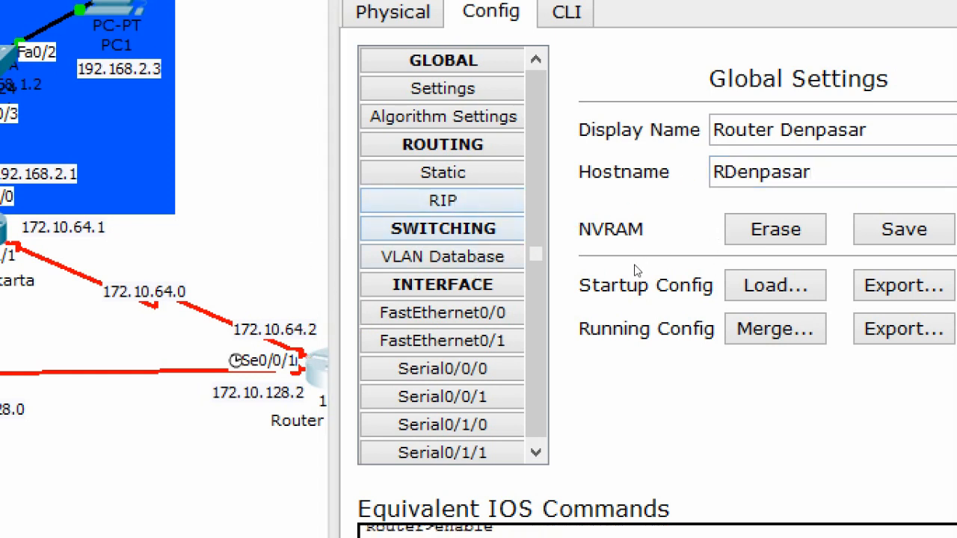
# Move Router Denpasar below Router Jakarta to read the port labels of its serial links, and return it beside the DENPASAR area.
pyautogui.click(307, 271)
pyautogui.moveTo(325, 376); pyautogui.dragTo(103, 345)
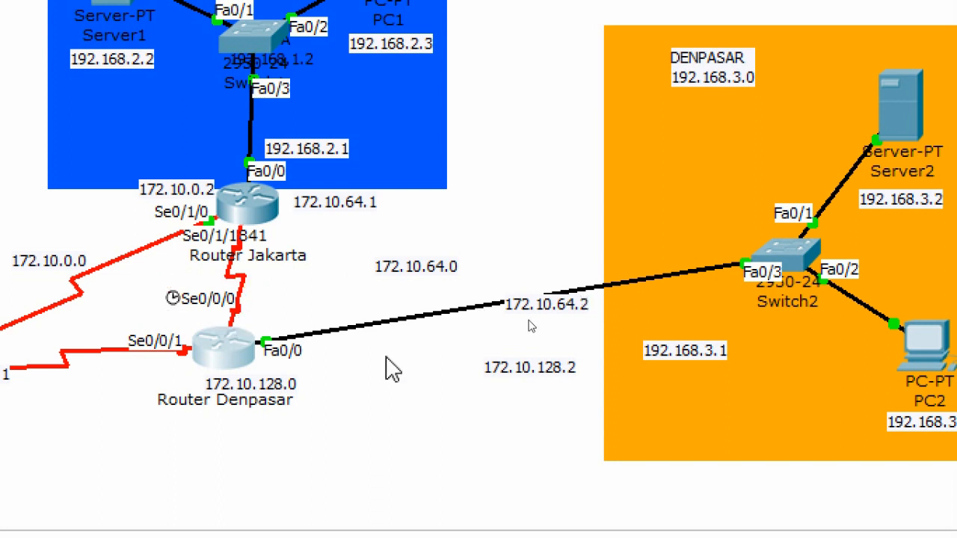
pyautogui.moveTo(228, 352); pyautogui.dragTo(601, 351)
# Reopen Router Denpasar's configuration and show its Serial0/0/0 interface, which faces Router Jakarta.
pyautogui.click(603, 351)
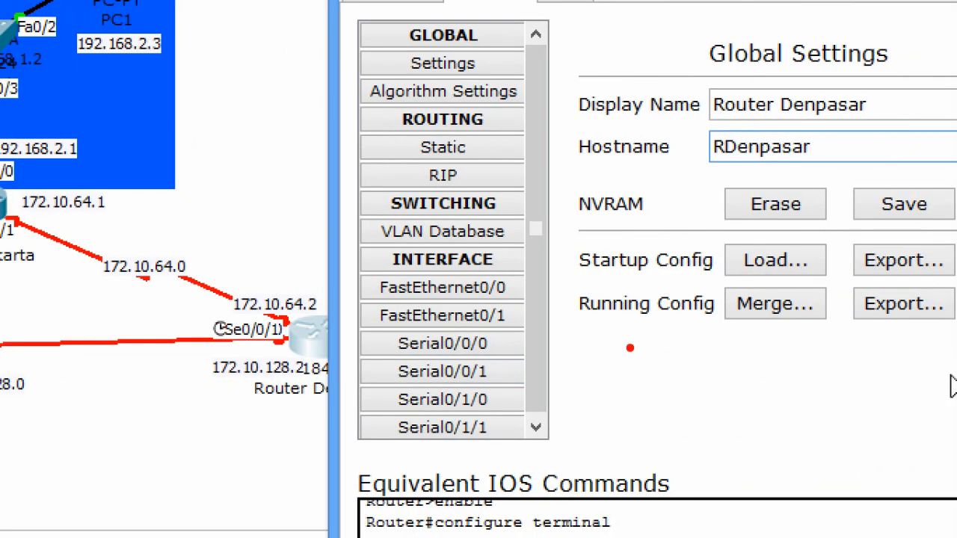
pyautogui.moveTo(501, 348)
pyautogui.mouseDown()
pyautogui.moveTo(495, 326)
pyautogui.moveTo(426, 326)
pyautogui.moveTo(389, 357)
pyautogui.mouseUp()
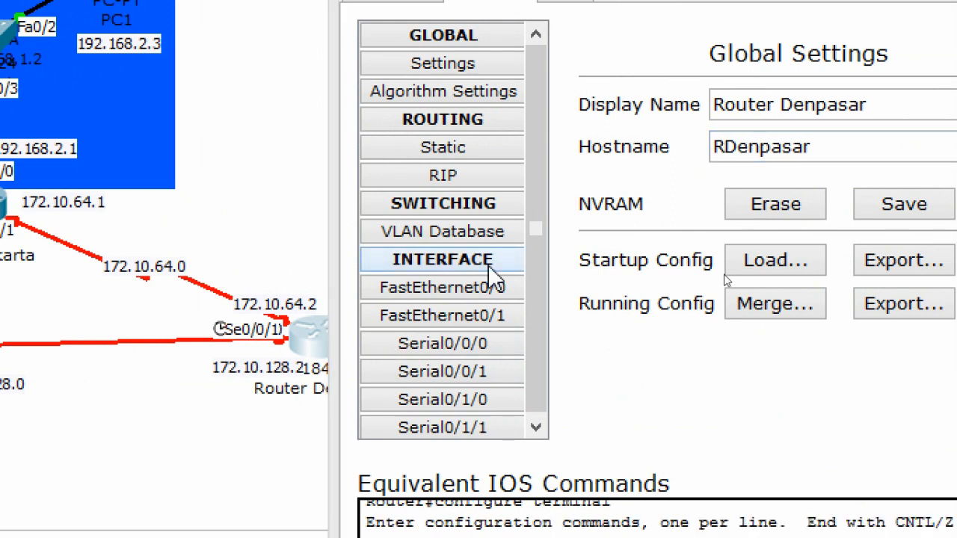
pyautogui.click(479, 351)
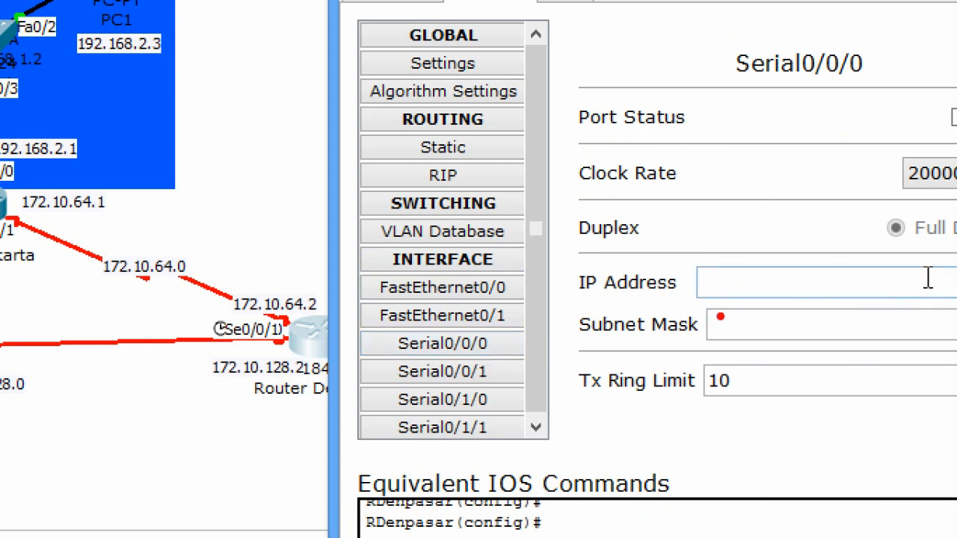
pyautogui.moveTo(499, 327)
pyautogui.mouseDown()
pyautogui.moveTo(486, 320)
pyautogui.moveTo(380, 338)
pyautogui.moveTo(485, 361)
pyautogui.moveTo(739, 145)
pyautogui.moveTo(876, 112)
pyautogui.moveTo(833, 28)
pyautogui.moveTo(746, 115)
pyautogui.mouseUp()
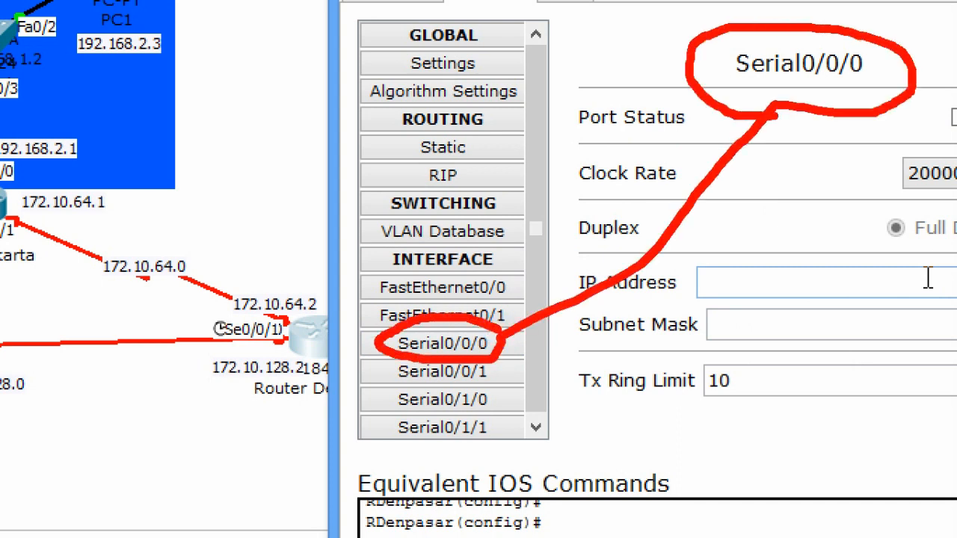
pyautogui.press('Escape')
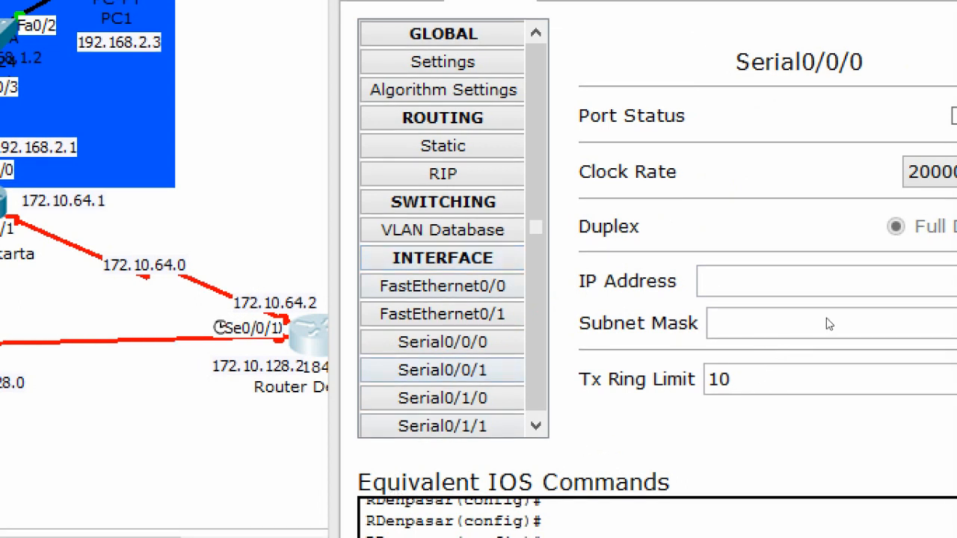
# Give Router Denpasar's Serial0/0/0 interface the IP address 172.10.64.2 and the subnet mask 255.255.192.0.
pyautogui.click(718, 278)
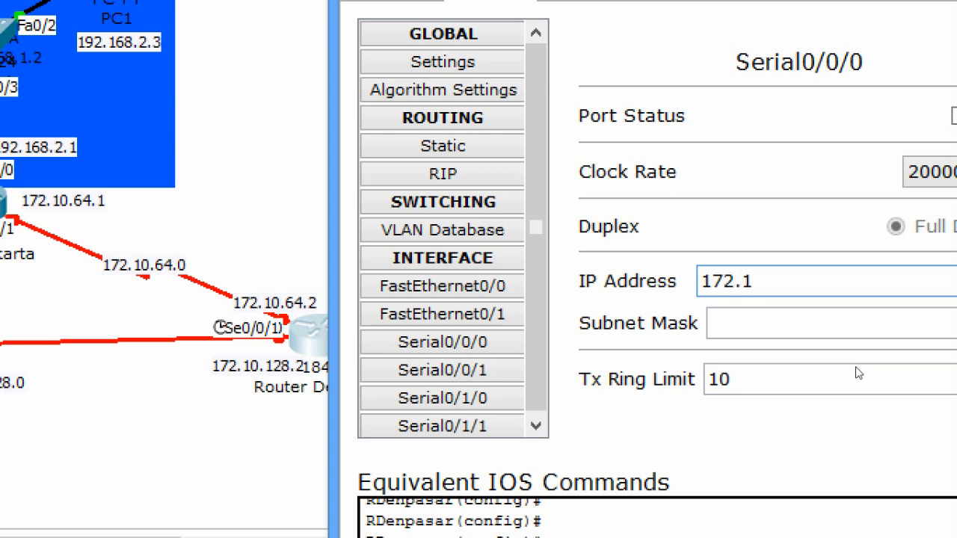
pyautogui.write('172.10.64')
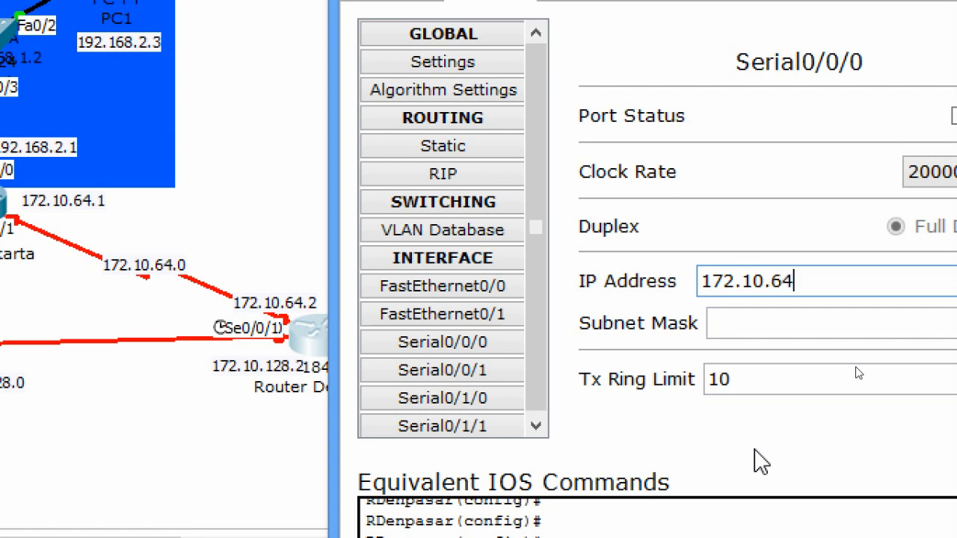
pyautogui.write('.2')
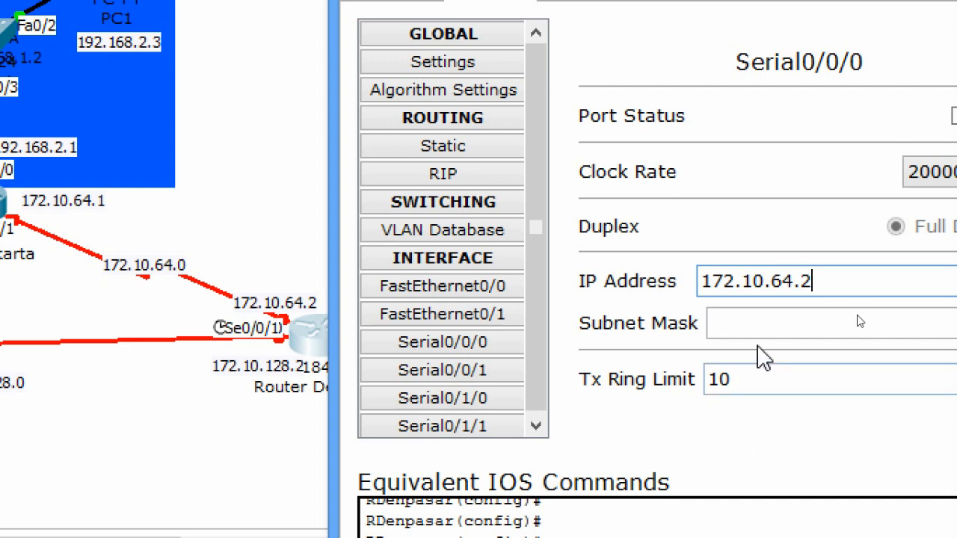
pyautogui.click(760, 325)
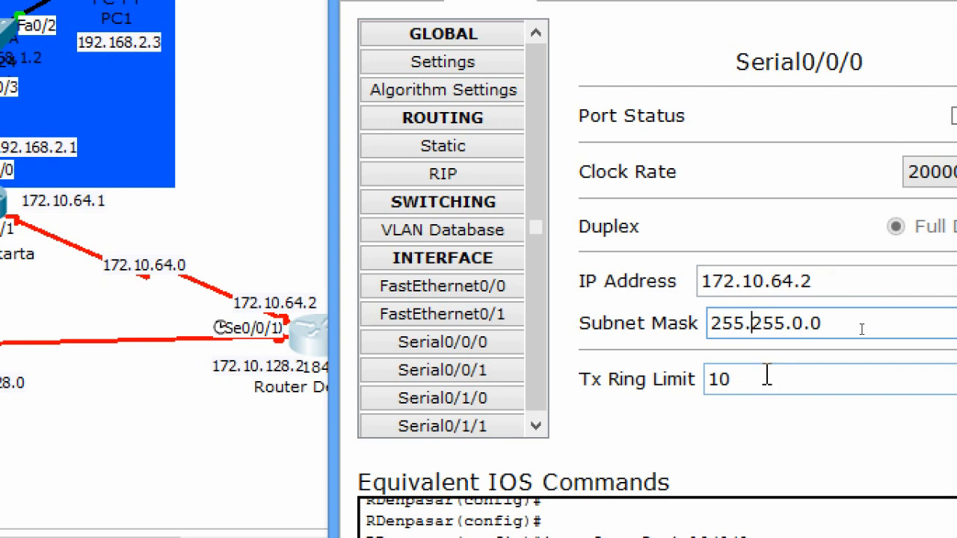
pyautogui.doubleClick(798, 325)
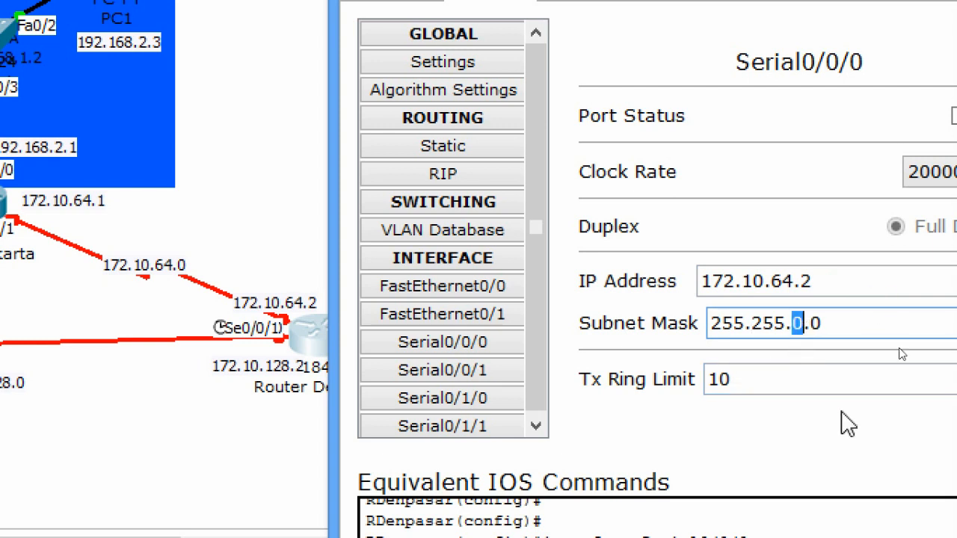
pyautogui.write('192')
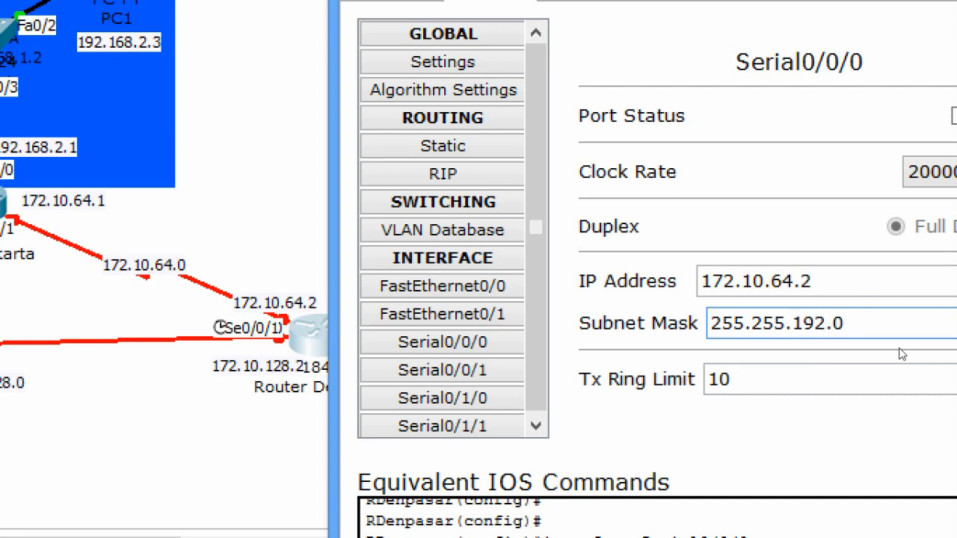
pyautogui.moveTo(828, 284)
pyautogui.mouseDown()
pyautogui.moveTo(680, 258)
pyautogui.moveTo(822, 319)
pyautogui.moveTo(829, 285)
pyautogui.mouseUp()
pyautogui.moveTo(672, 299)
pyautogui.mouseDown()
pyautogui.moveTo(452, 308)
pyautogui.moveTo(216, 299)
pyautogui.mouseUp()
pyautogui.moveTo(287, 320)
pyautogui.mouseDown()
pyautogui.moveTo(293, 337)
pyautogui.moveTo(344, 318)
pyautogui.mouseUp()
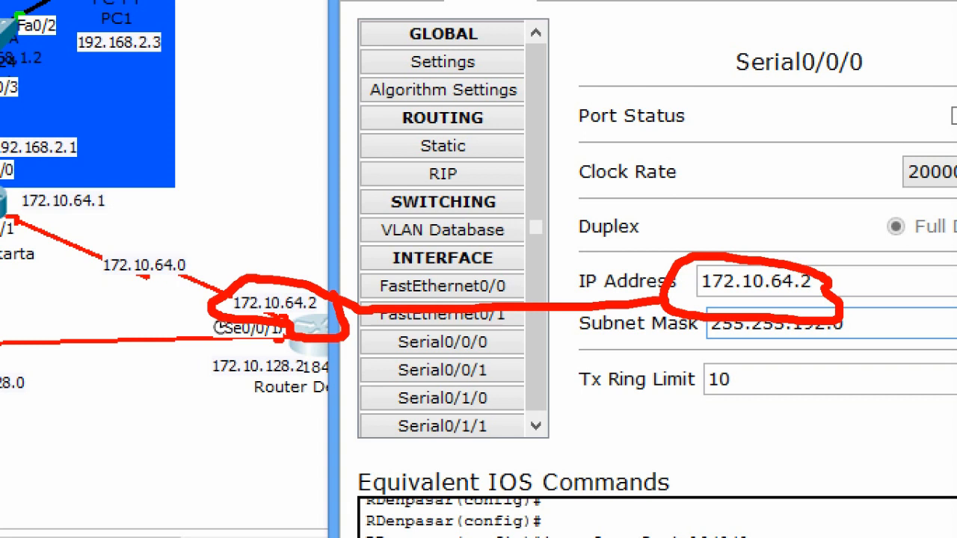
pyautogui.press('Escape')
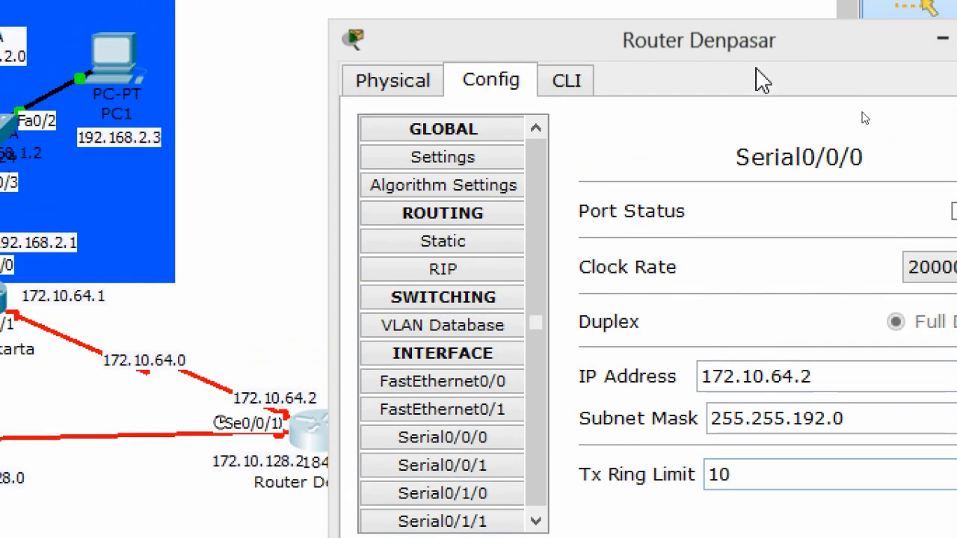
# Turn on the port status of Router Denpasar's Serial0/0/0 and close the router's configuration window.
pyautogui.moveTo(765, 38); pyautogui.dragTo(643, 0)
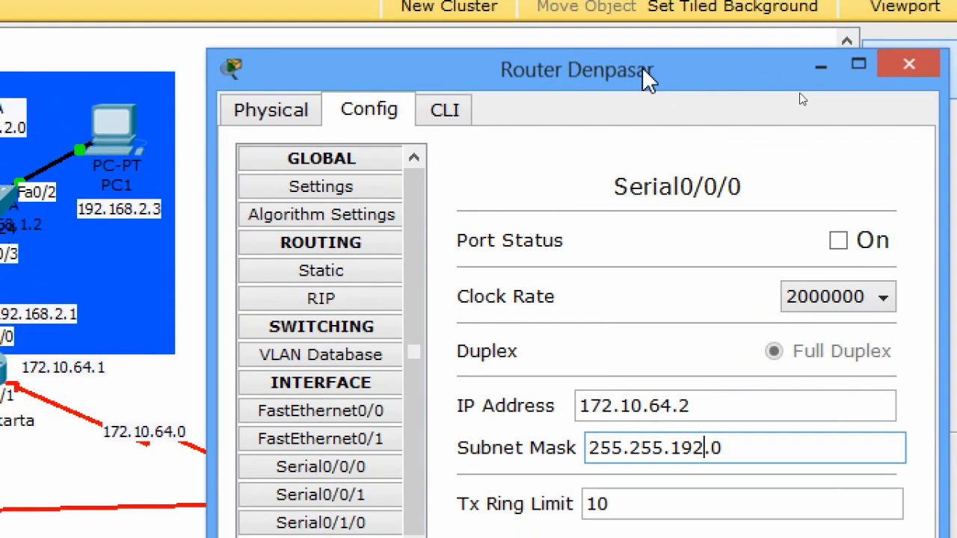
pyautogui.click(867, 247)
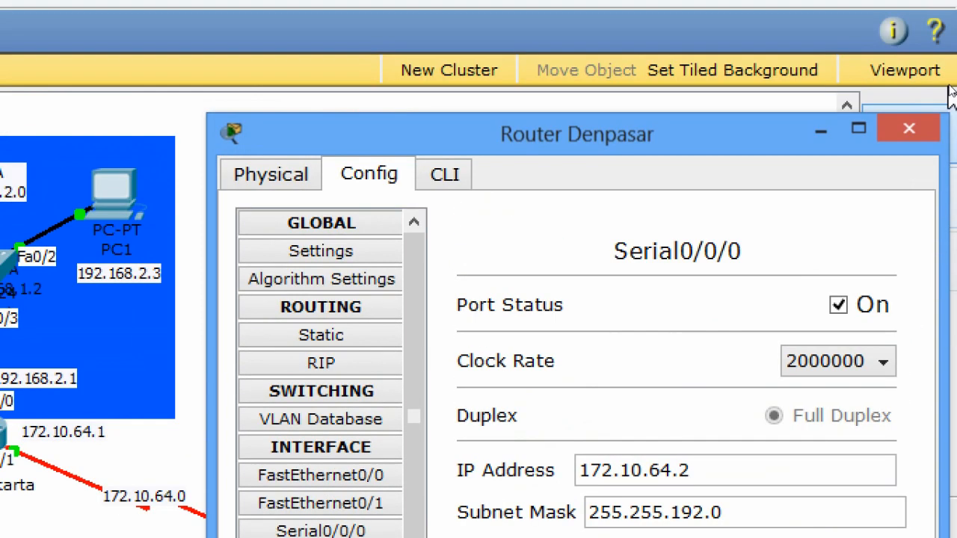
pyautogui.click(911, 130)
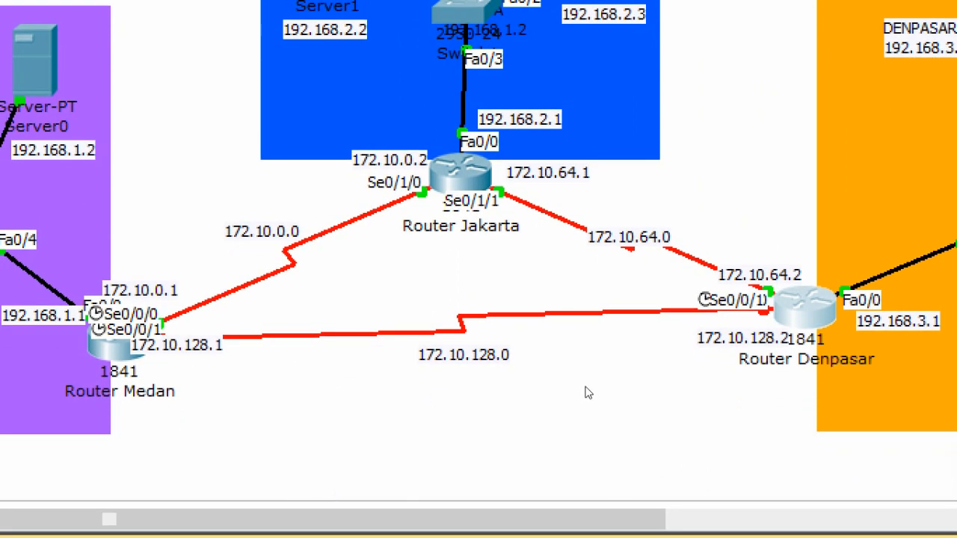
# Reopen Router Denpasar's configuration, keep its port labels in view, and show its Serial0/0/1 interface, which faces Router Medan.
pyautogui.click(785, 295)
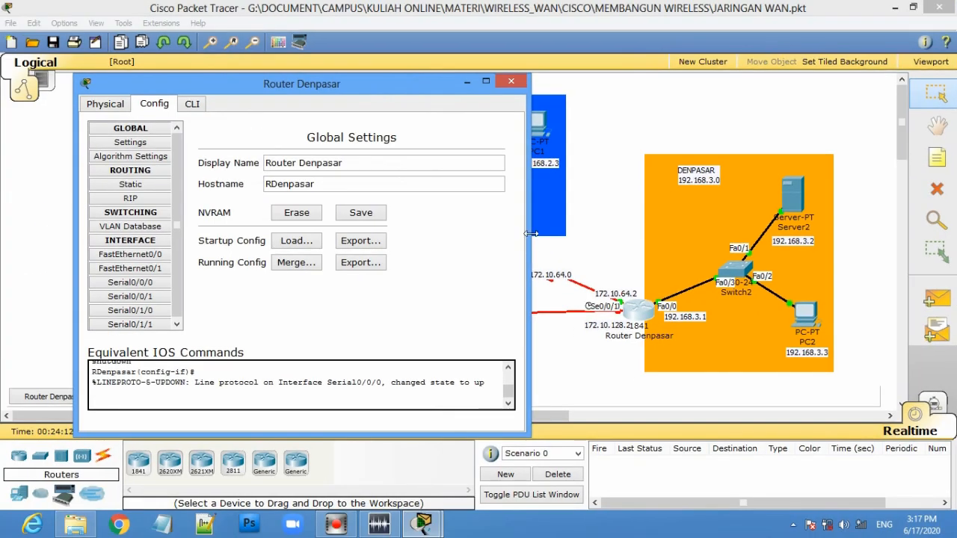
pyautogui.moveTo(530, 234); pyautogui.dragTo(444, 234)
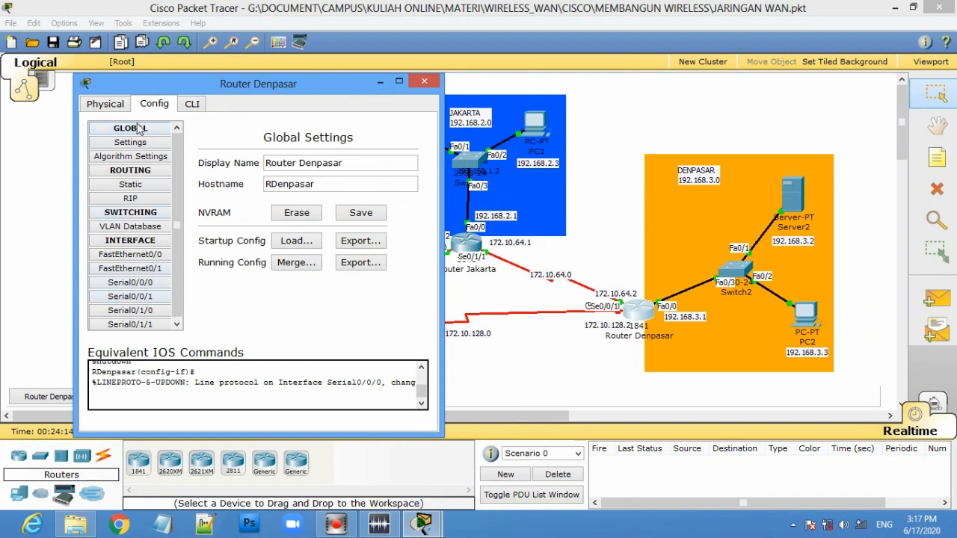
pyautogui.moveTo(169, 89); pyautogui.dragTo(755, 103)
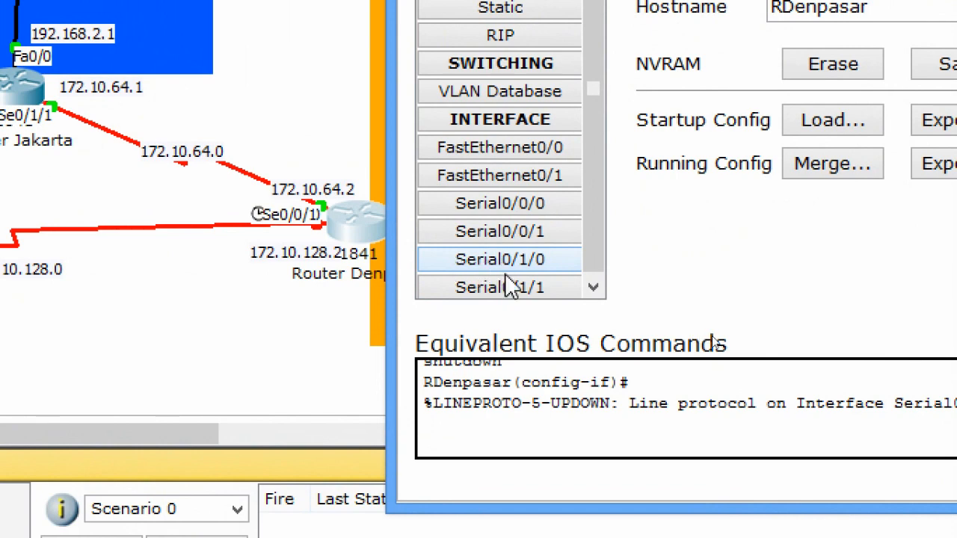
pyautogui.click(515, 232)
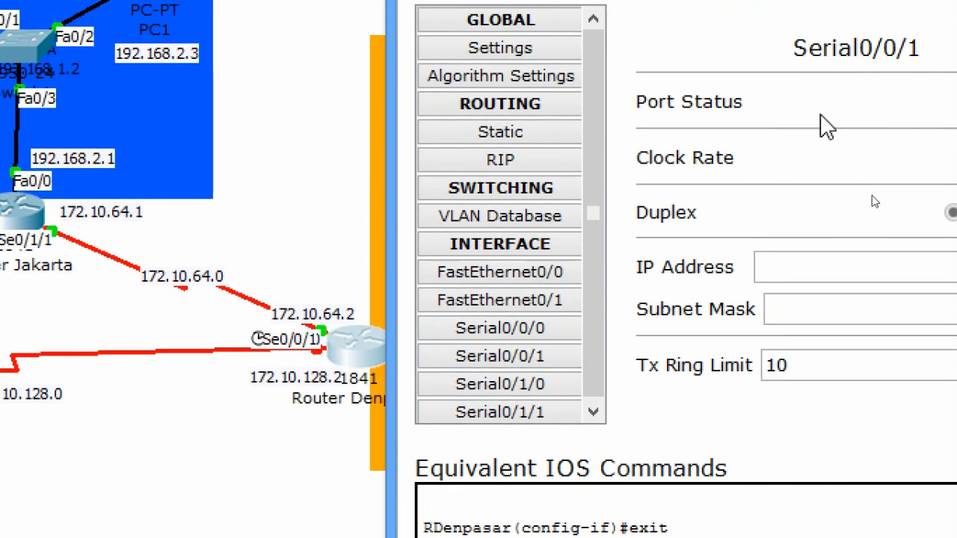
# Give Router Denpasar's Serial0/0/1 interface the IP address 172.10.128.2 and the subnet mask 255.255.192.0.
pyautogui.click(856, 269)
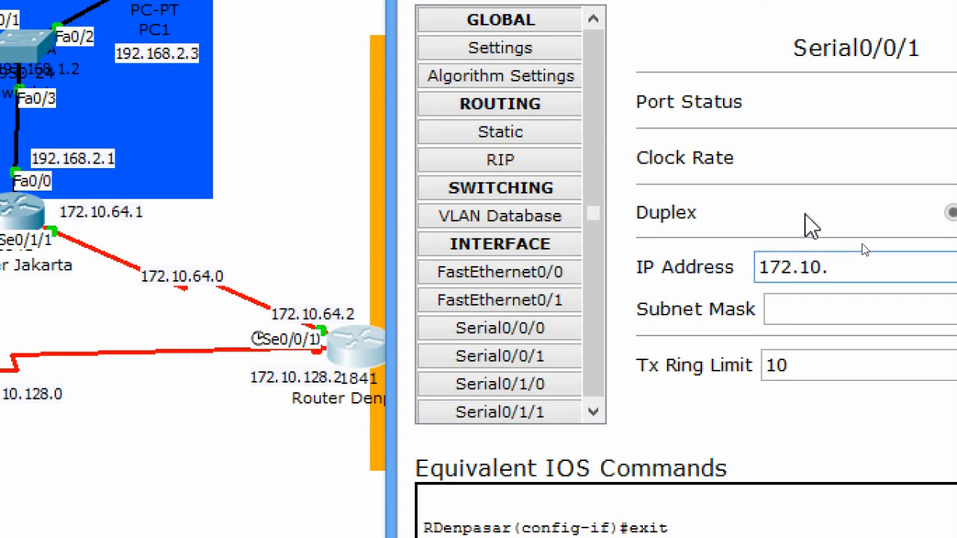
pyautogui.write('172.10.128.')
pyautogui.write('2')
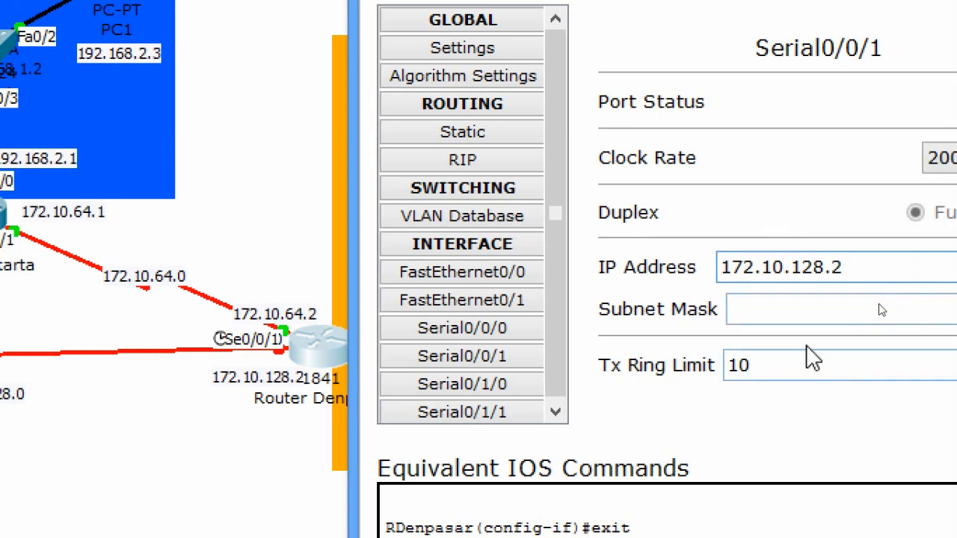
pyautogui.click(796, 311)
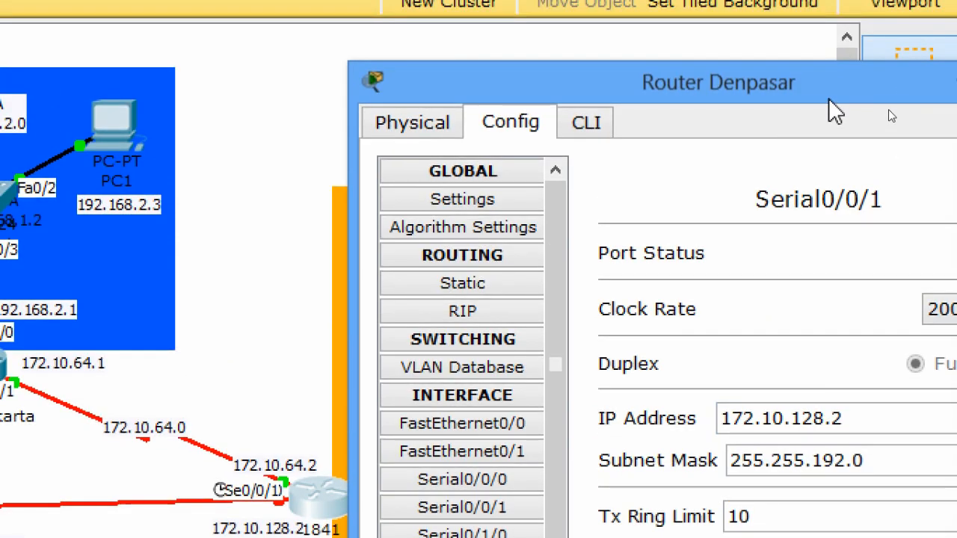
# Turn on the port status of Router Denpasar's Serial0/0/1 and close the router's configuration window.
pyautogui.moveTo(828, 98); pyautogui.dragTo(640, 94)
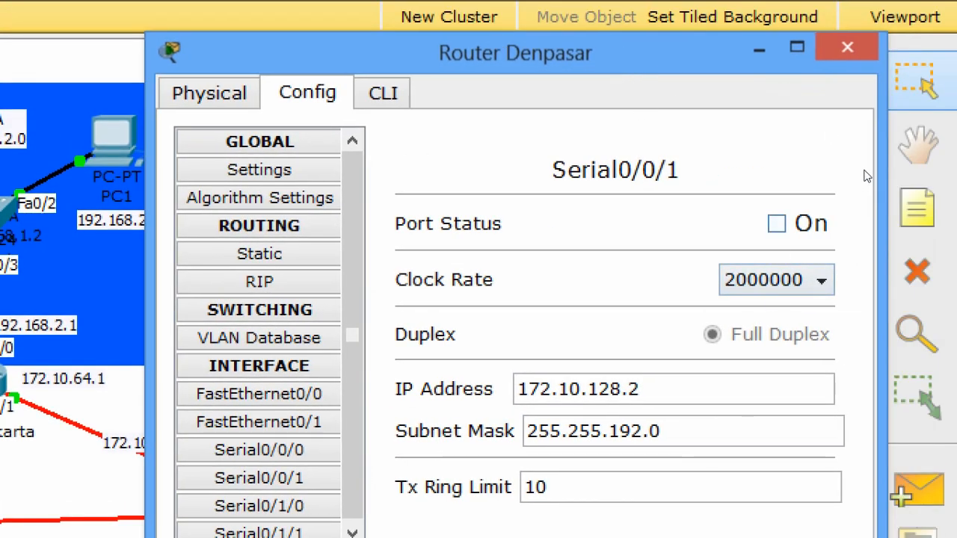
pyautogui.click(777, 224)
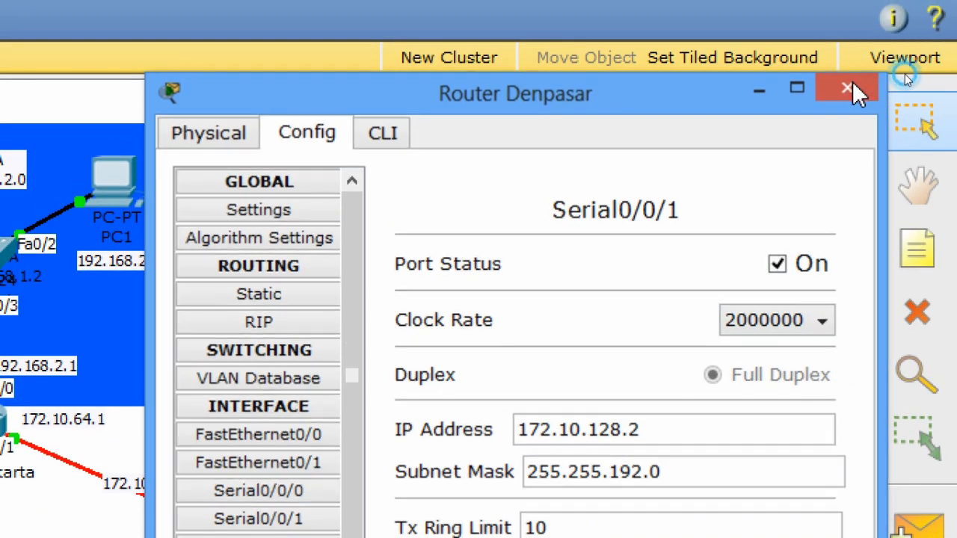
pyautogui.click(849, 88)
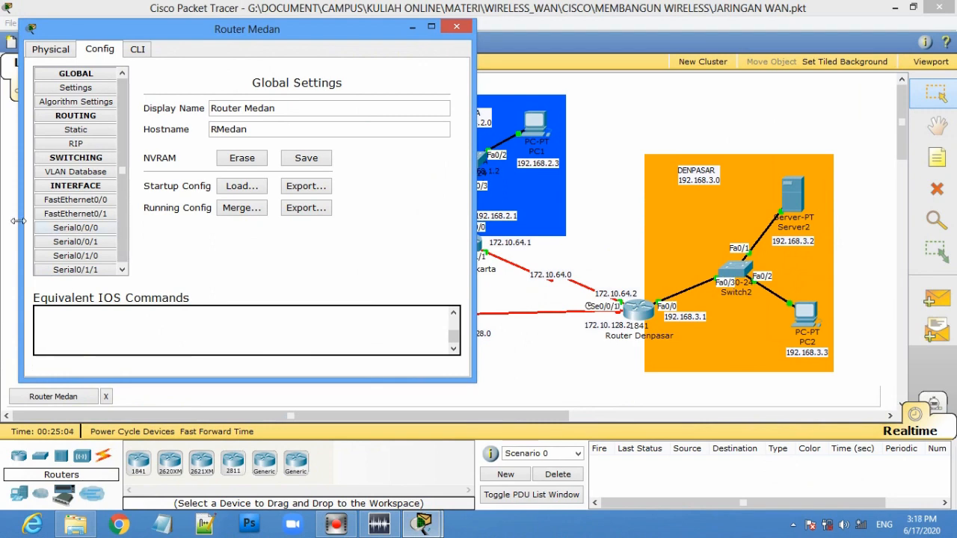
# Place Router Medan's configuration window clear of its port labels and show its Serial0/0/1 interface, which faces Router Denpasar.
pyautogui.moveTo(18, 221); pyautogui.dragTo(105, 220)
pyautogui.moveTo(192, 32); pyautogui.dragTo(449, 151)
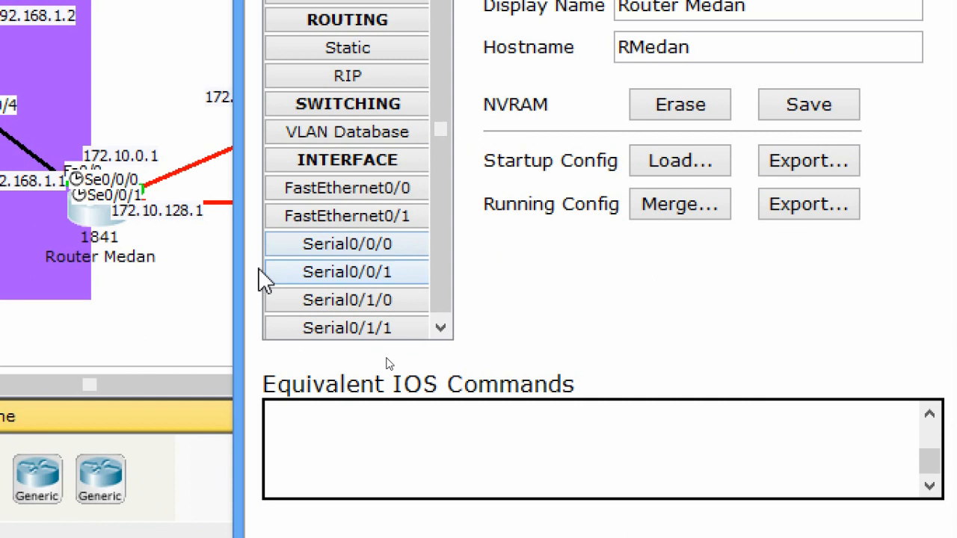
pyautogui.hotkey('ctrl', '2')
pyautogui.moveTo(163, 213)
pyautogui.mouseDown()
pyautogui.moveTo(112, 211)
pyautogui.moveTo(79, 185)
pyautogui.moveTo(153, 173)
pyautogui.moveTo(161, 203)
pyautogui.moveTo(148, 208)
pyautogui.mouseUp()
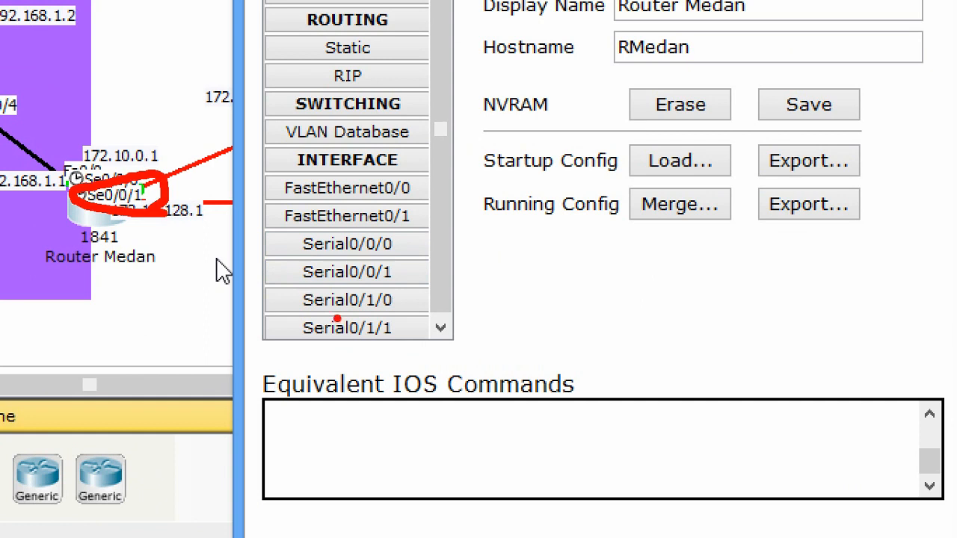
pyautogui.moveTo(415, 269)
pyautogui.mouseDown()
pyautogui.moveTo(337, 256)
pyautogui.moveTo(283, 277)
pyautogui.moveTo(366, 290)
pyautogui.mouseUp()
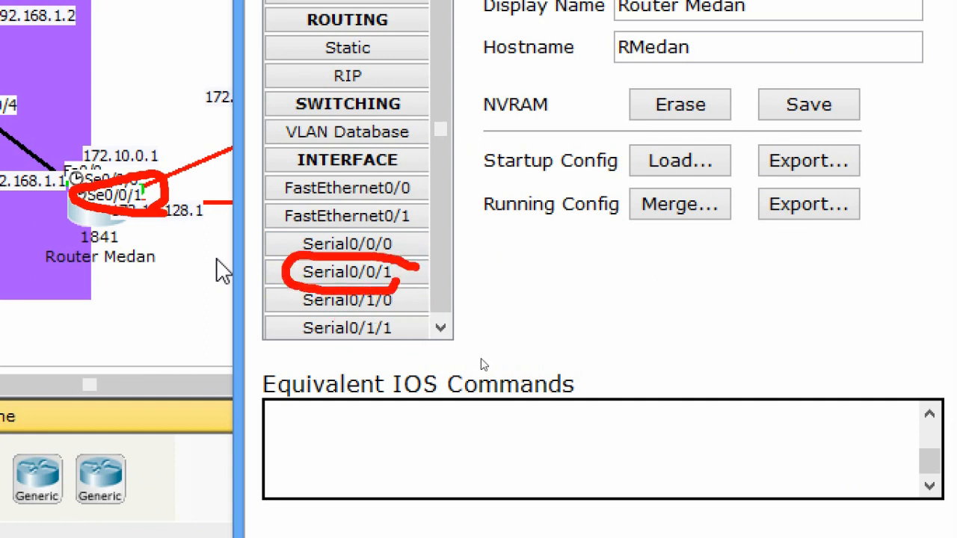
pyautogui.press('Escape')
pyautogui.click(402, 274)
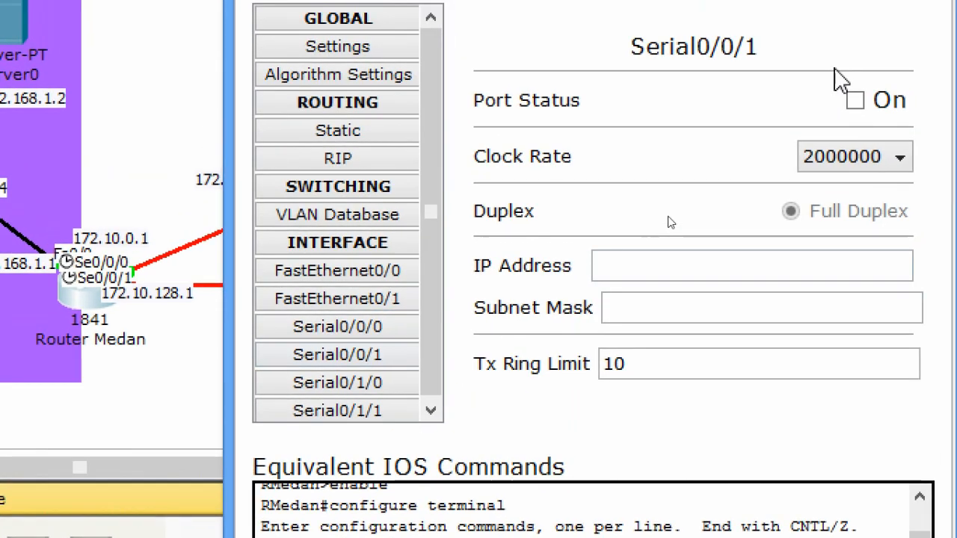
# Give Router Medan's Serial0/0/1 the IP address 172.10.128.1 and subnet mask 255.255.192.0, and turn on its port status.
pyautogui.click(751, 189)
pyautogui.write('172.')
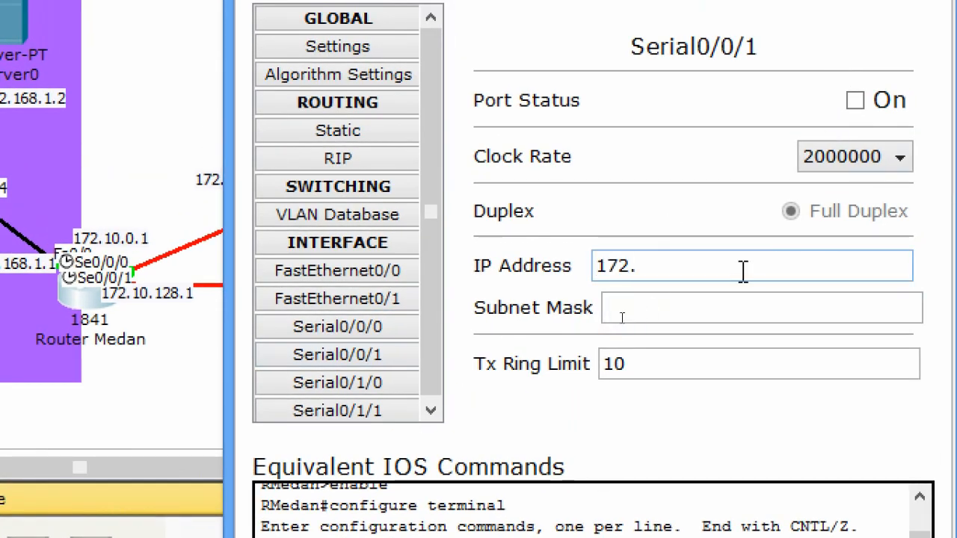
pyautogui.write('10.10.')
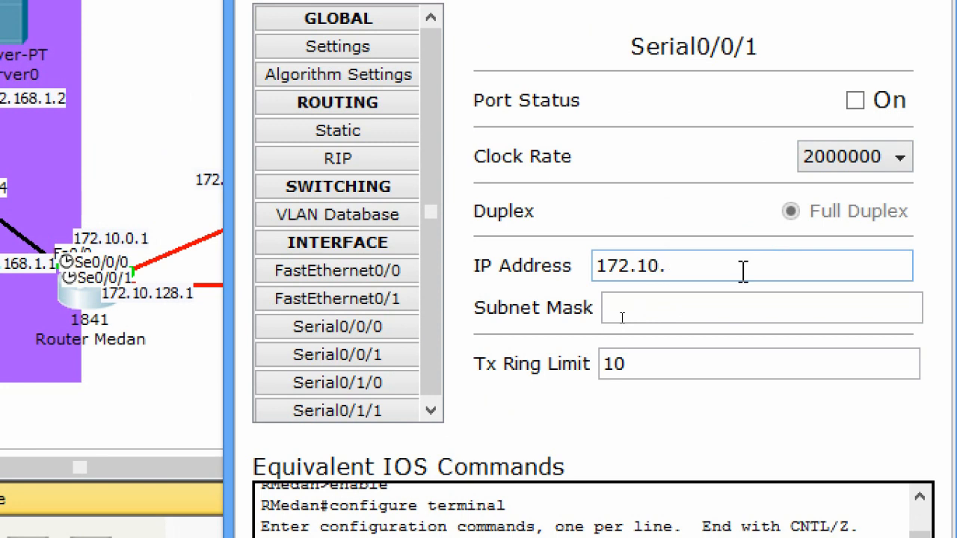
pyautogui.write('28.1')
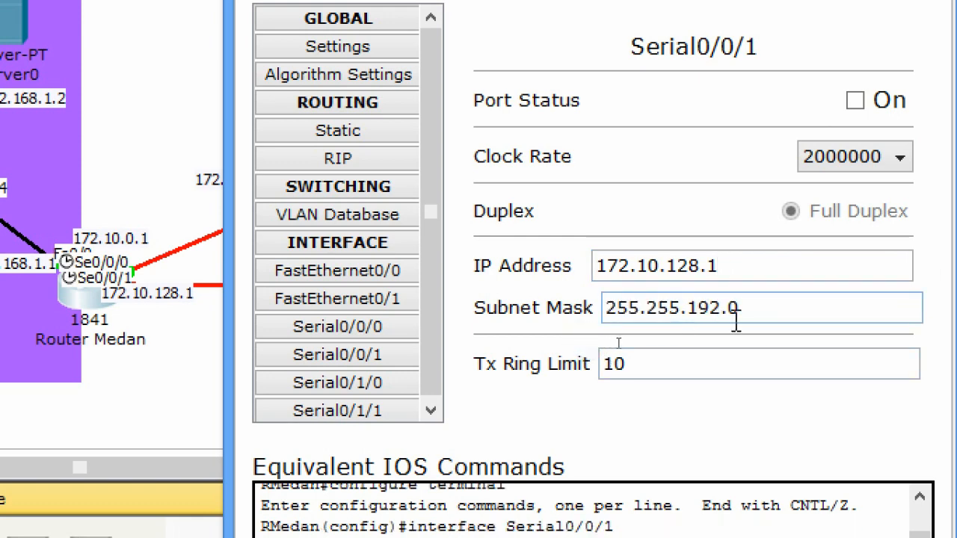
pyautogui.click(836, 100)
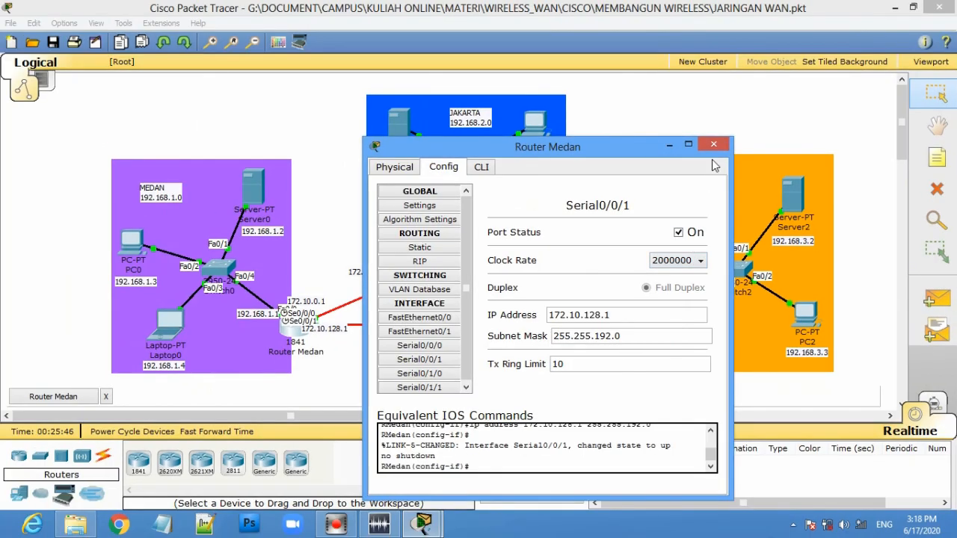
pyautogui.click(714, 145)
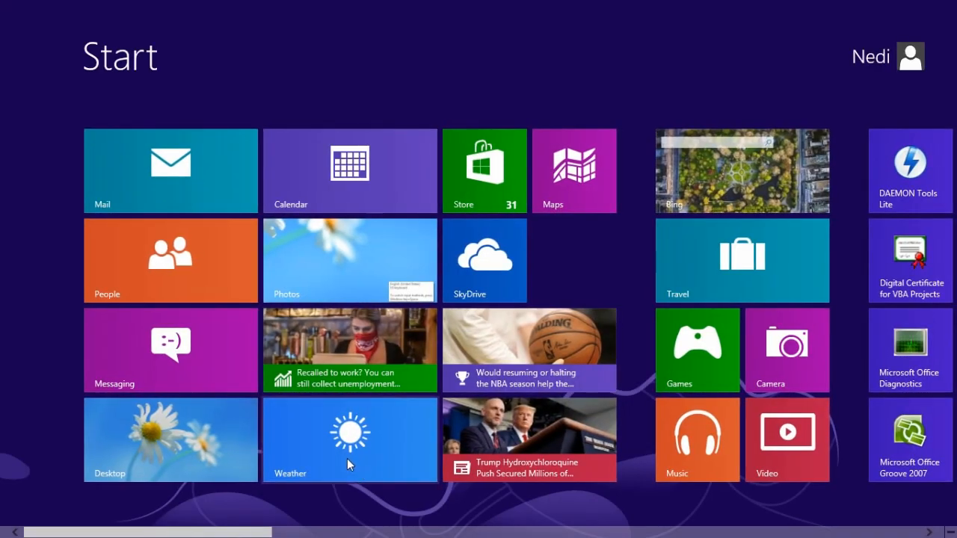
pyautogui.click(349, 458)
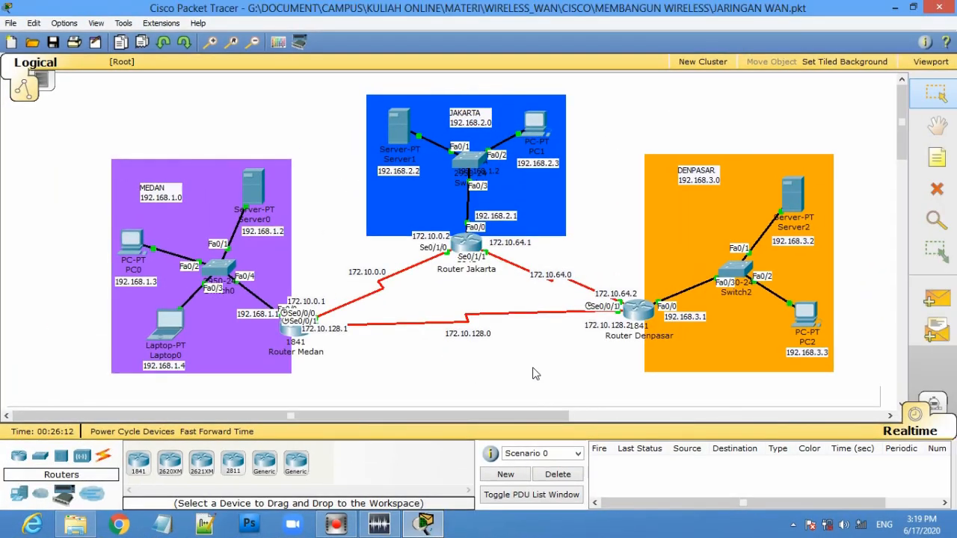
pyautogui.click(647, 268)
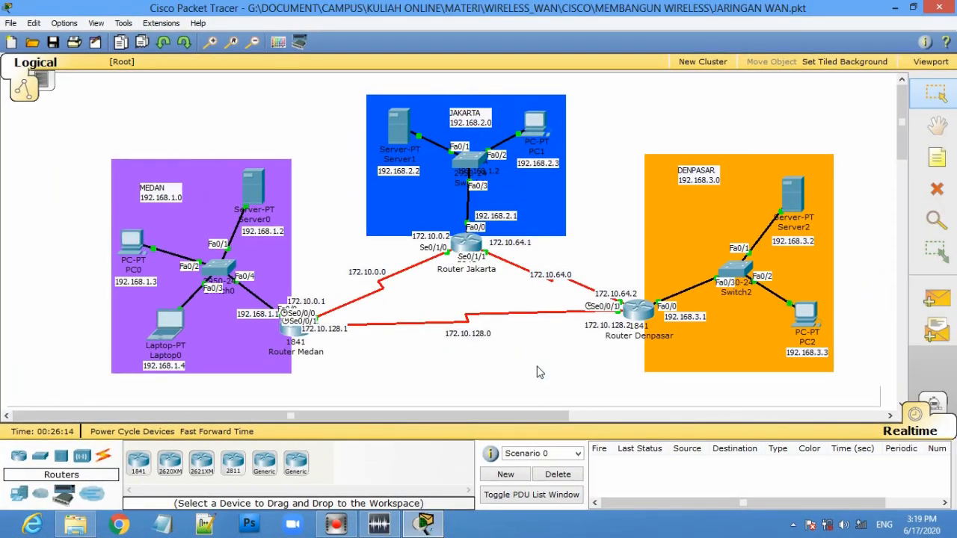